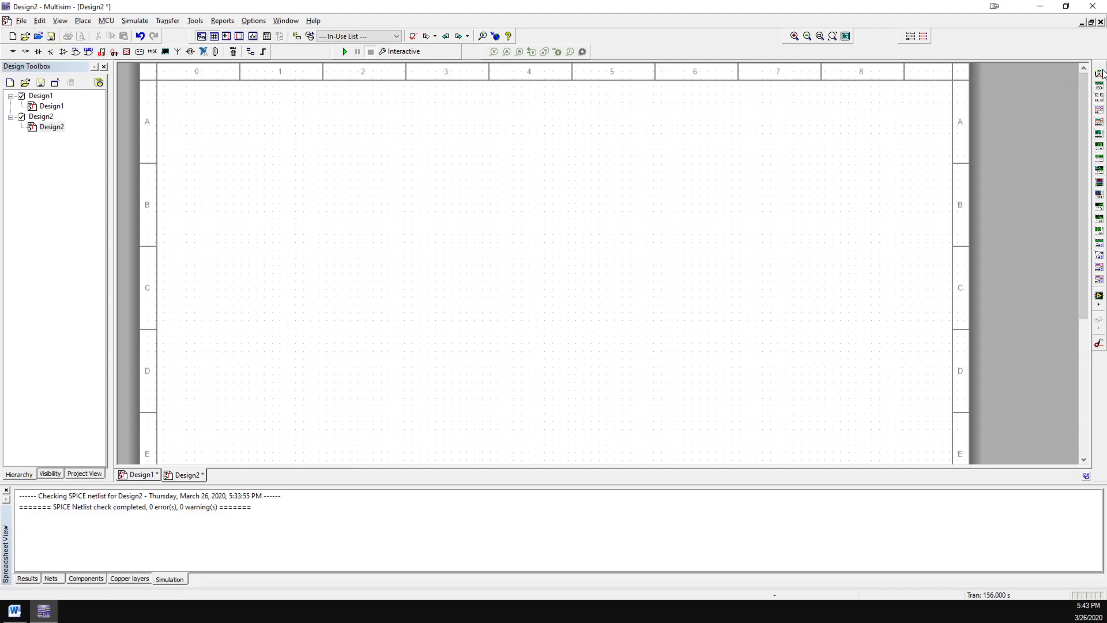
Place a function generator on the schematic and an oscilloscope beside it
{"action": "left_click", "coordinate": [1099, 72]}
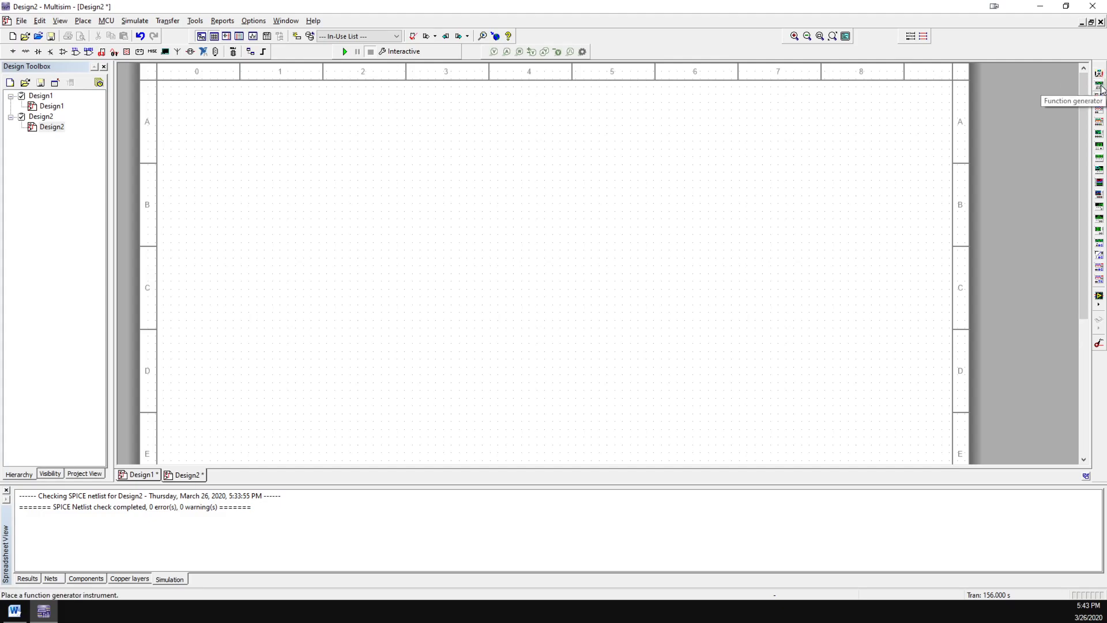
{"action": "left_click", "coordinate": [1100, 93]}
{"action": "left_click", "coordinate": [396, 212]}
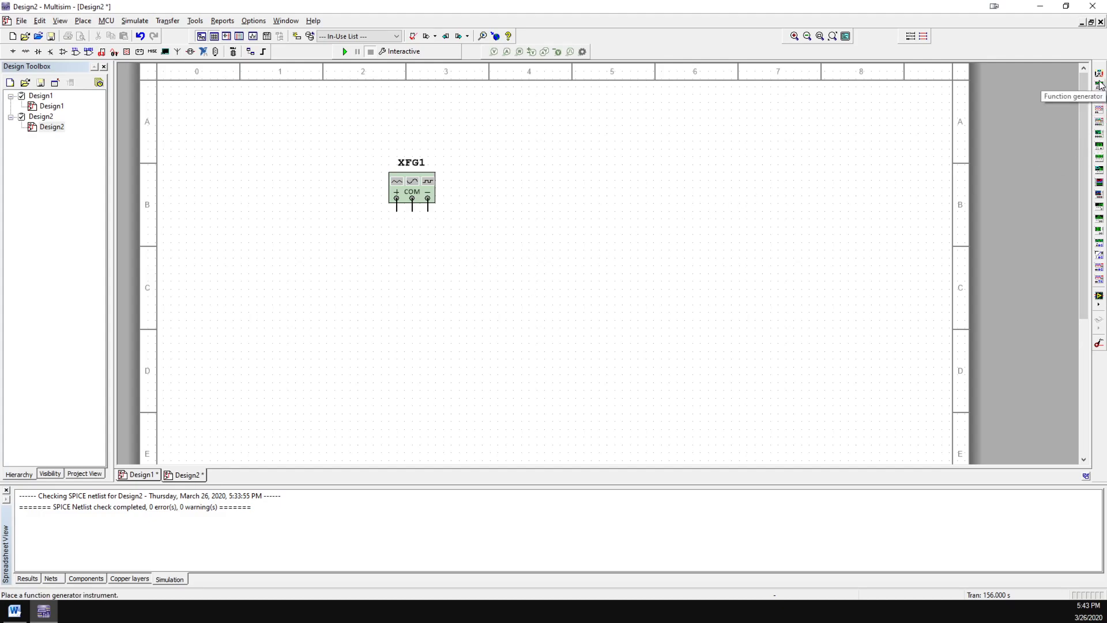
{"action": "left_click", "coordinate": [1100, 114]}
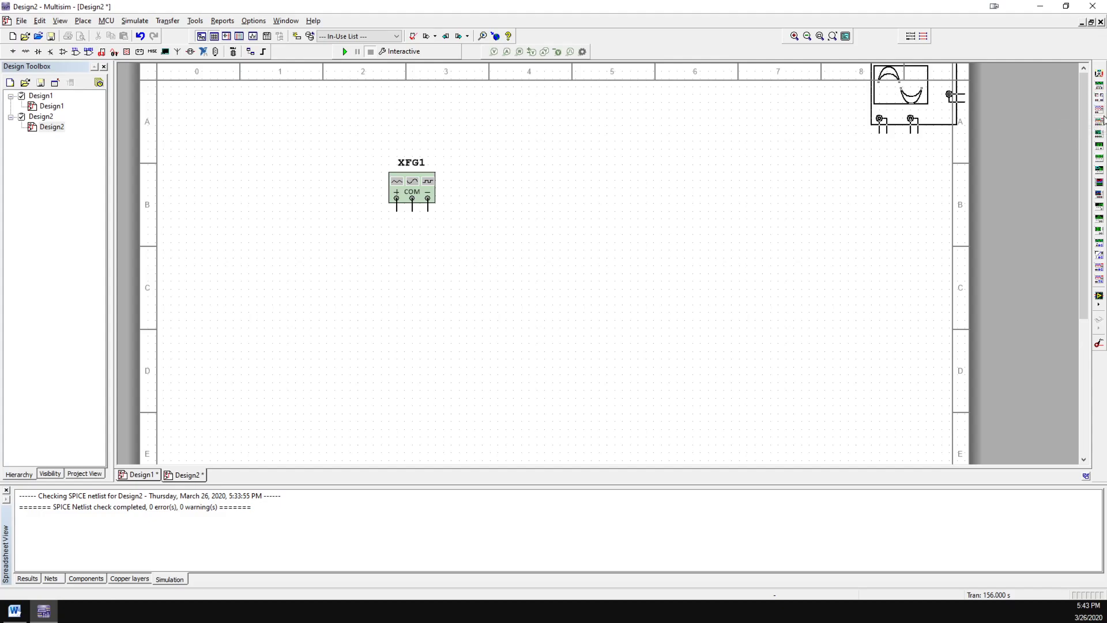
{"action": "left_click", "coordinate": [482, 209]}
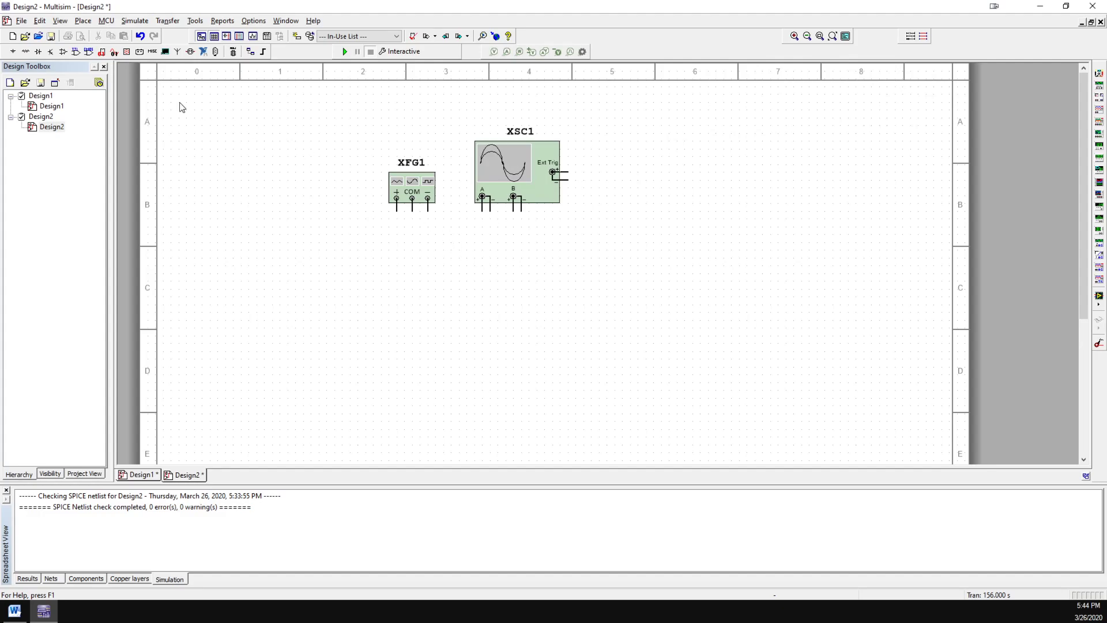
{"action": "left_click", "coordinate": [13, 51]}
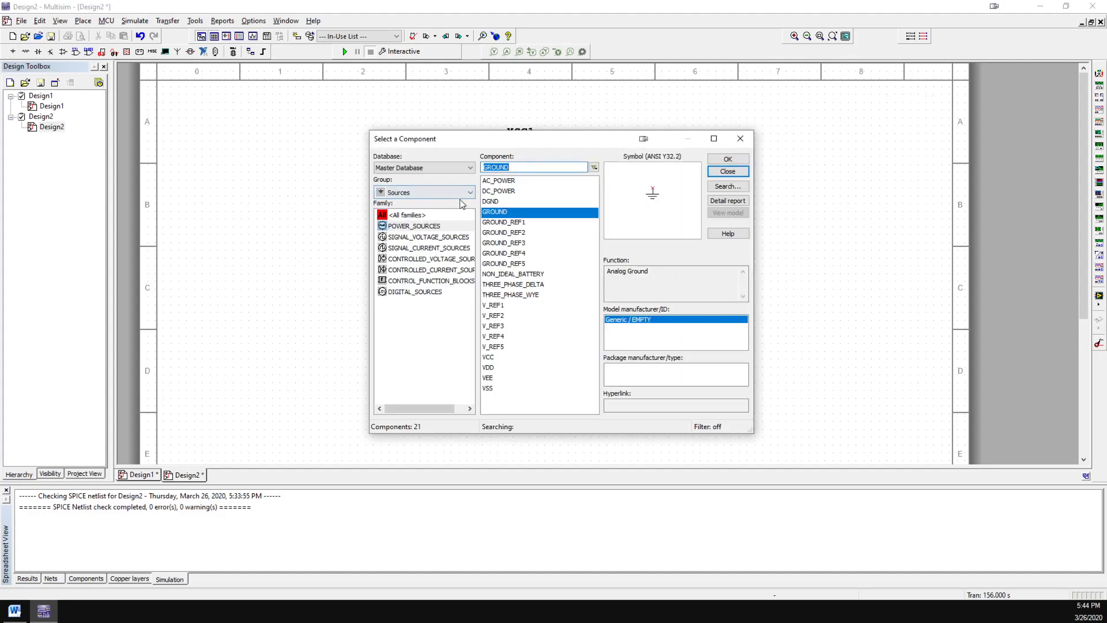
{"action": "left_click", "coordinate": [435, 226]}
{"action": "left_click", "coordinate": [424, 216]}
{"action": "key", "text": "Escape"}
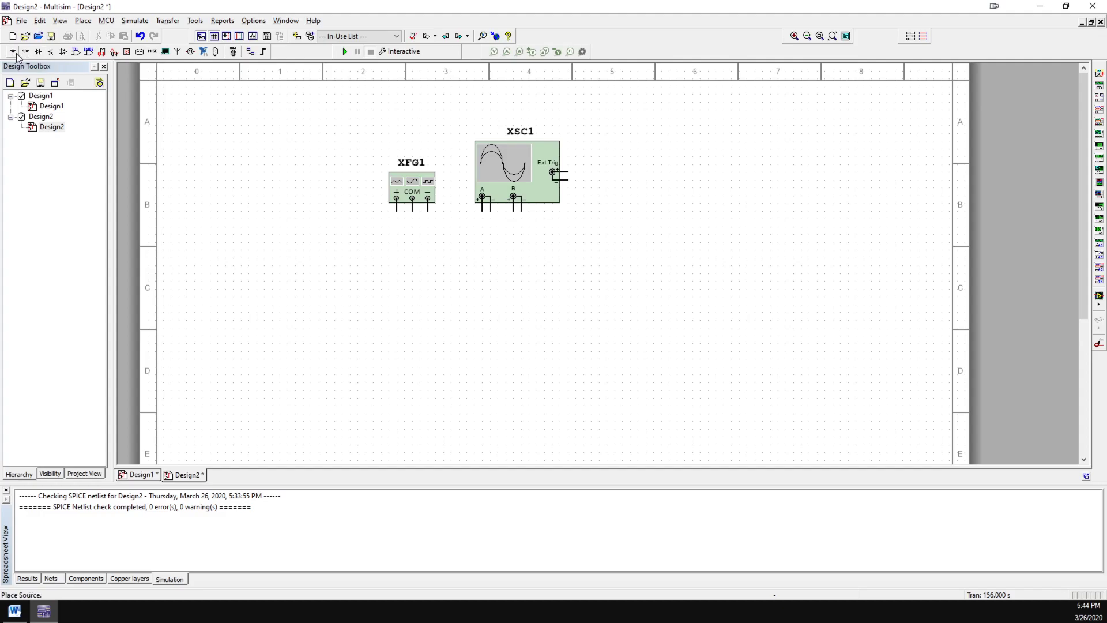
Place a GROUND component from the POWER_SOURCES family below and between the function generator and the oscilloscope
{"action": "left_click", "coordinate": [13, 52]}
{"action": "key", "text": "Return"}
{"action": "left_click", "coordinate": [17, 53]}
{"action": "left_click", "coordinate": [438, 226]}
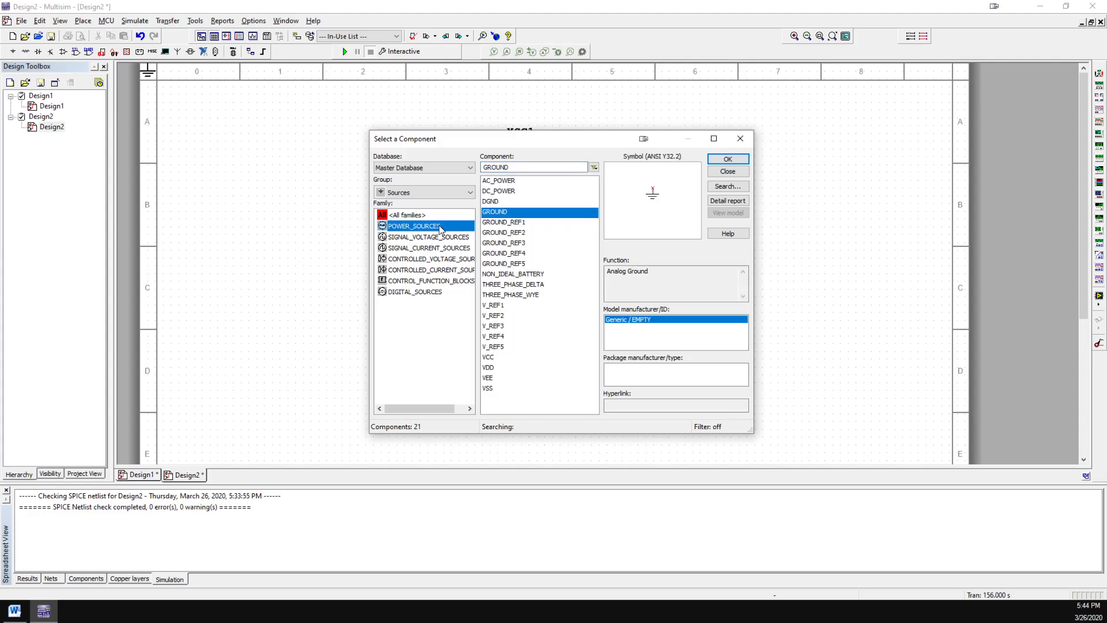
{"action": "double_click", "coordinate": [515, 214]}
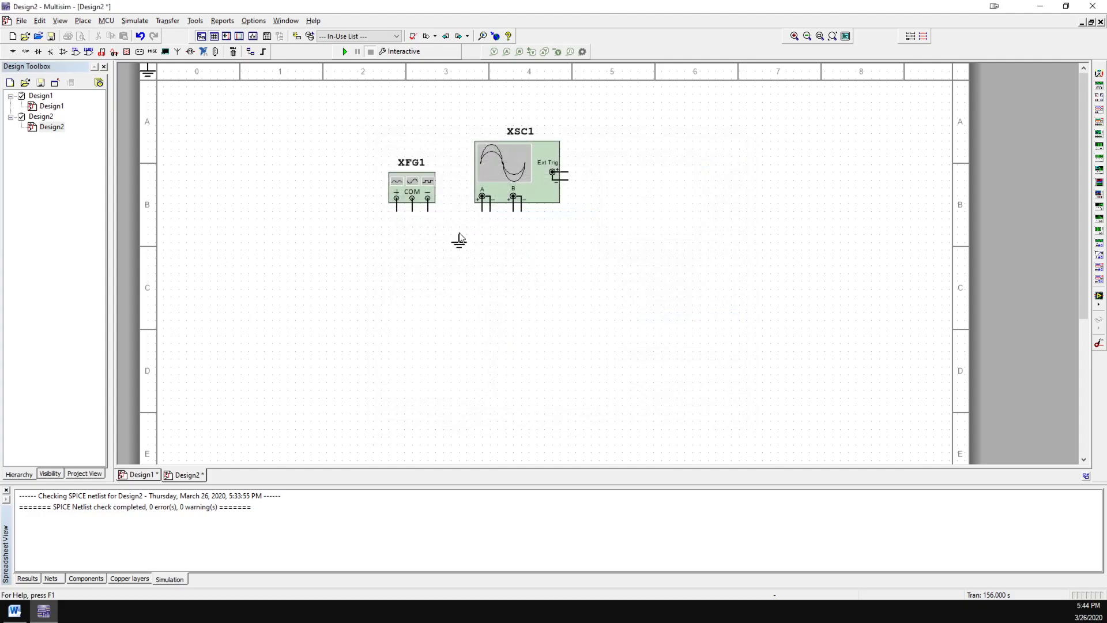
{"action": "left_click", "coordinate": [460, 234]}
{"action": "left_click", "coordinate": [744, 172]}
Wire the generator's positive output to oscilloscope channel A positive, and connect its common and channel A negative to ground
{"action": "left_click", "coordinate": [459, 234]}
{"action": "left_click", "coordinate": [459, 227]}
{"action": "left_click", "coordinate": [482, 211]}
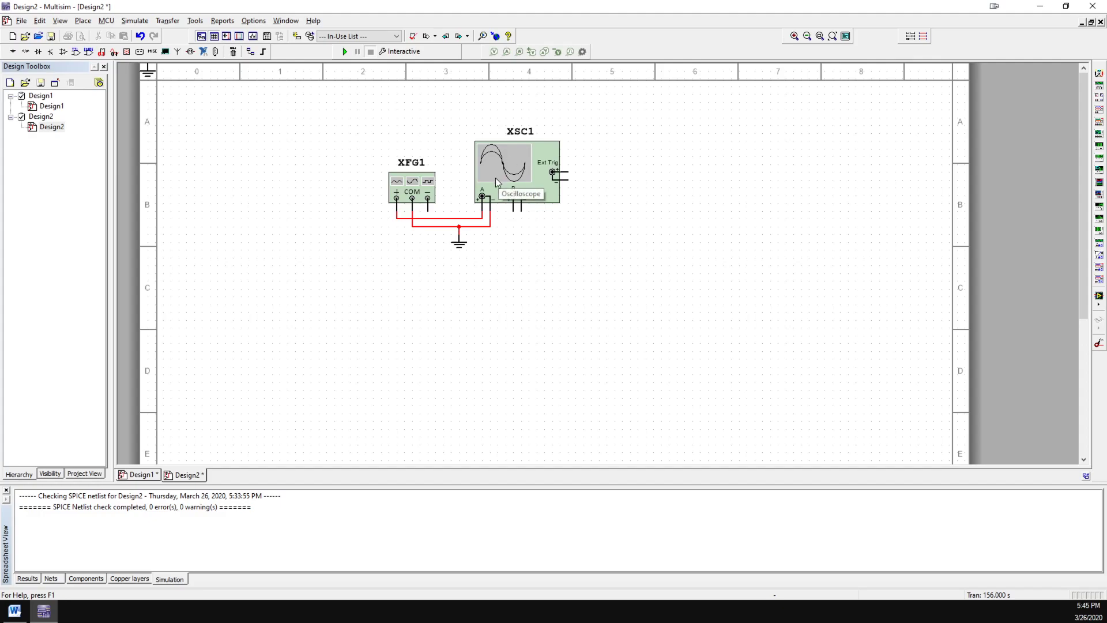
Open the oscilloscope's display, enlarge it and move it clear of the circuit
{"action": "left_click", "coordinate": [517, 175]}
{"action": "double_click", "coordinate": [509, 169]}
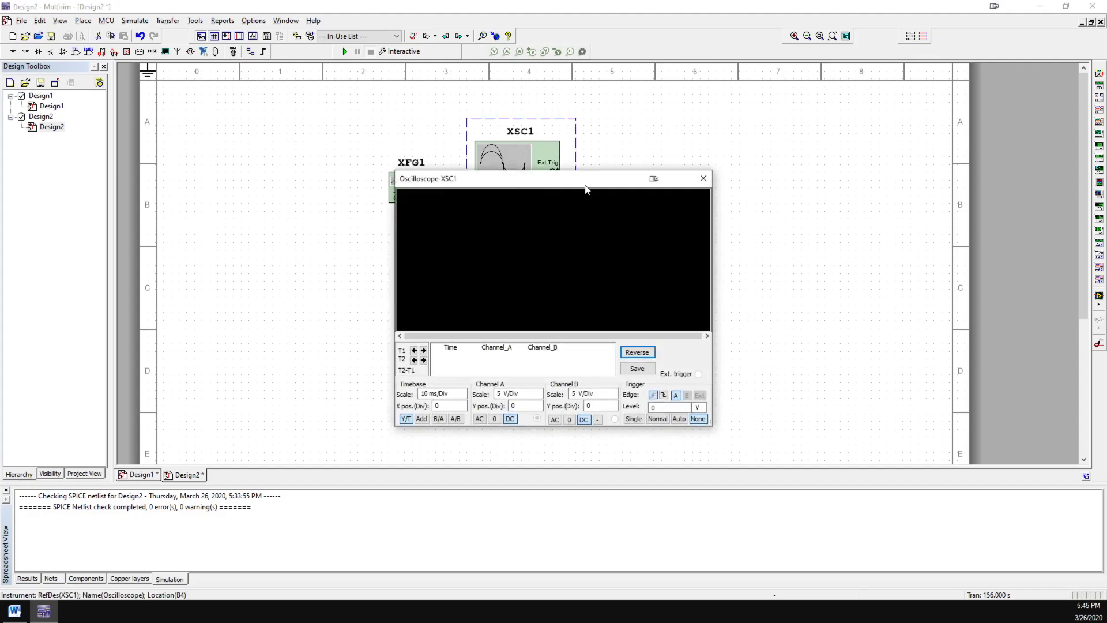
{"action": "left_click_drag", "start_coordinate": [586, 186], "coordinate": [725, 167]}
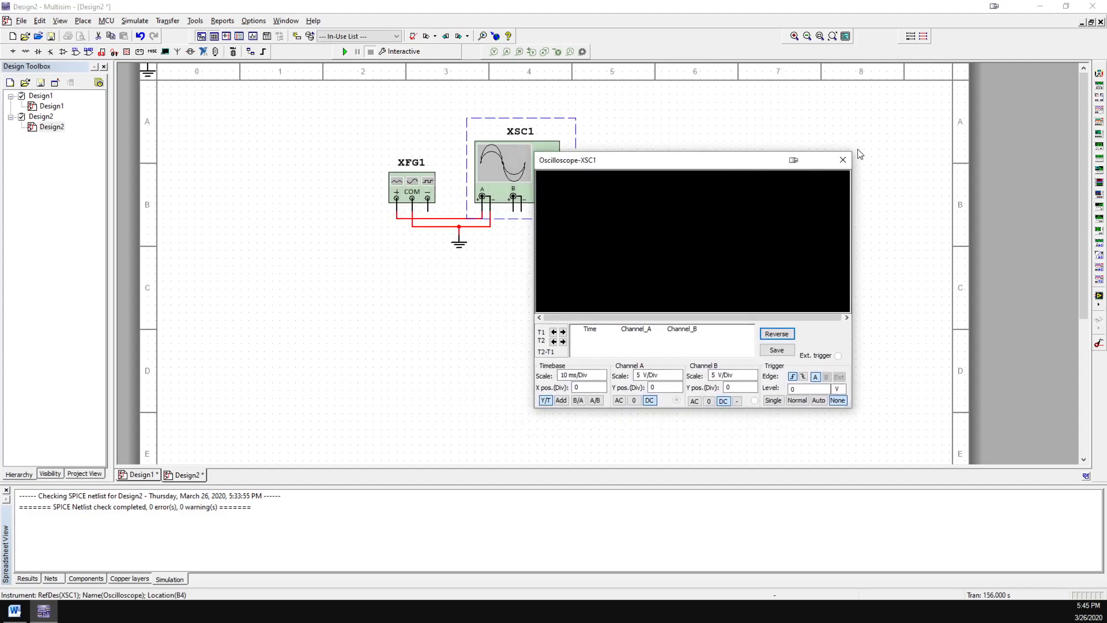
{"action": "left_click_drag", "start_coordinate": [530, 150], "coordinate": [504, 102]}
{"action": "left_click_drag", "start_coordinate": [579, 117], "coordinate": [680, 101]}
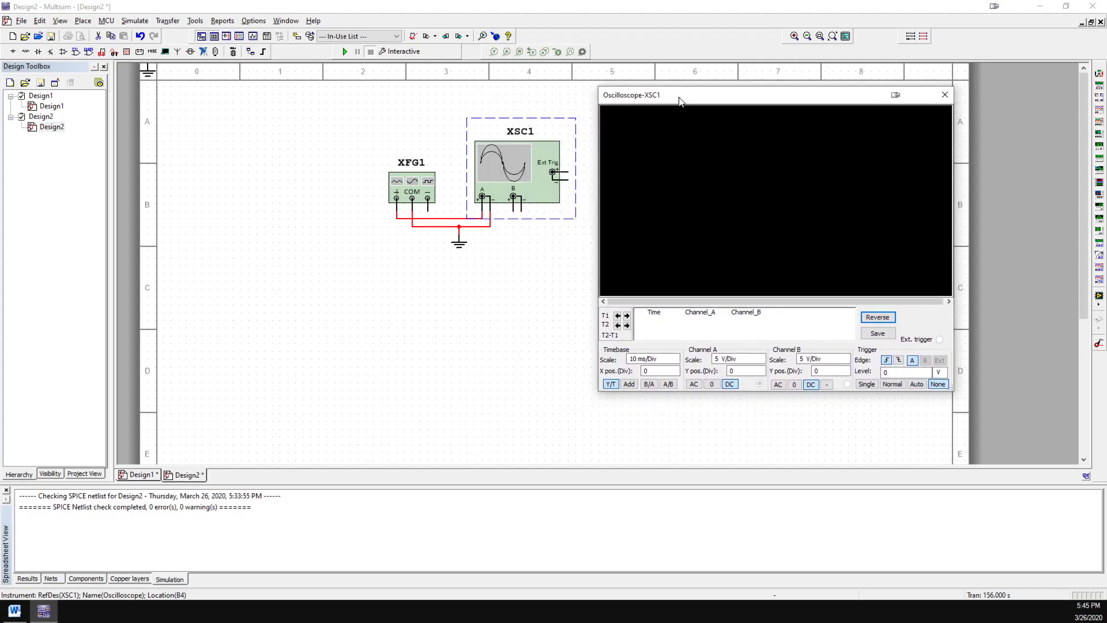
Run the simulation and set the oscilloscope's timebase scale to 500 ms/Div
{"action": "left_click", "coordinate": [346, 52]}
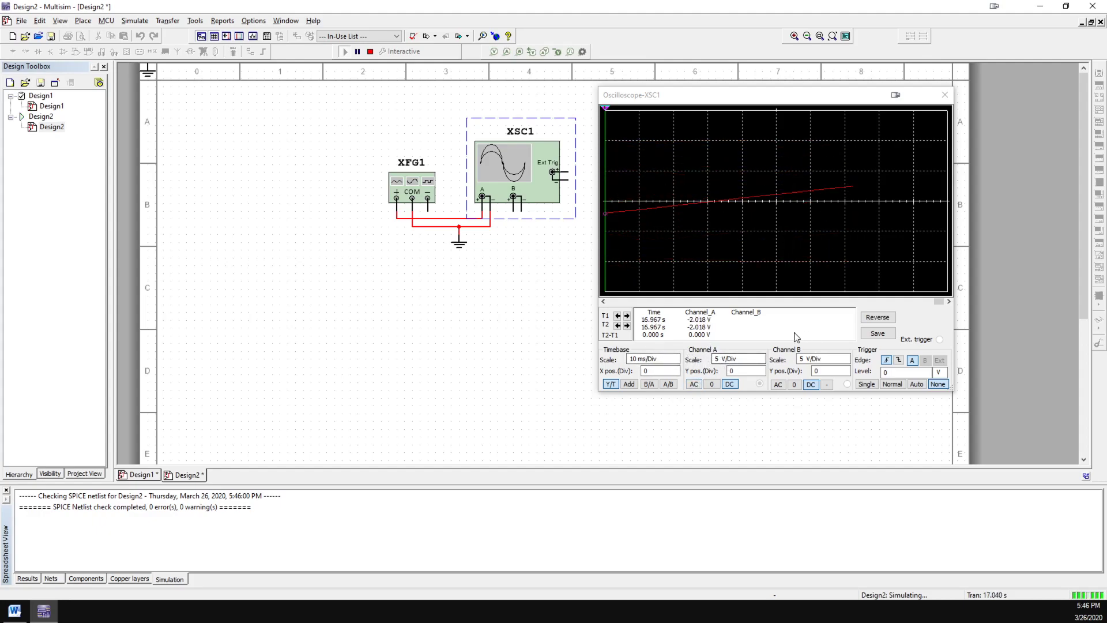
{"action": "left_click", "coordinate": [669, 365]}
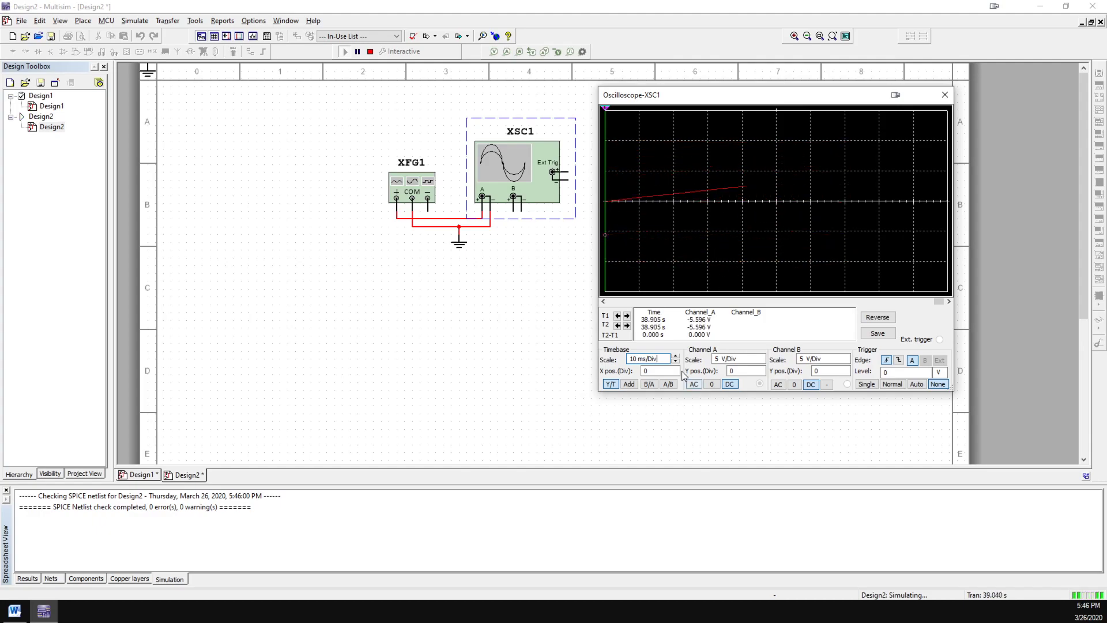
{"action": "left_click", "coordinate": [677, 357]}
{"action": "left_click", "coordinate": [677, 357]}
{"action": "left_click", "coordinate": [677, 357]}
{"action": "left_click", "coordinate": [677, 357]}
{"action": "left_click", "coordinate": [676, 356]}
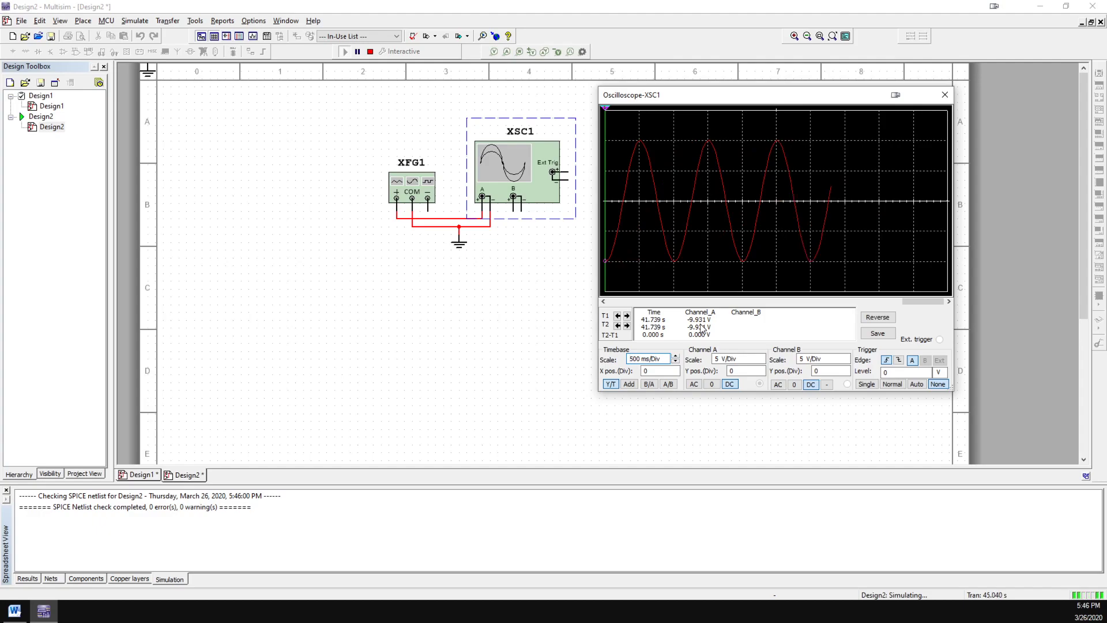
Pause the simulation and set the oscilloscope's channel A scale to 10 V/Div
{"action": "left_click", "coordinate": [363, 52]}
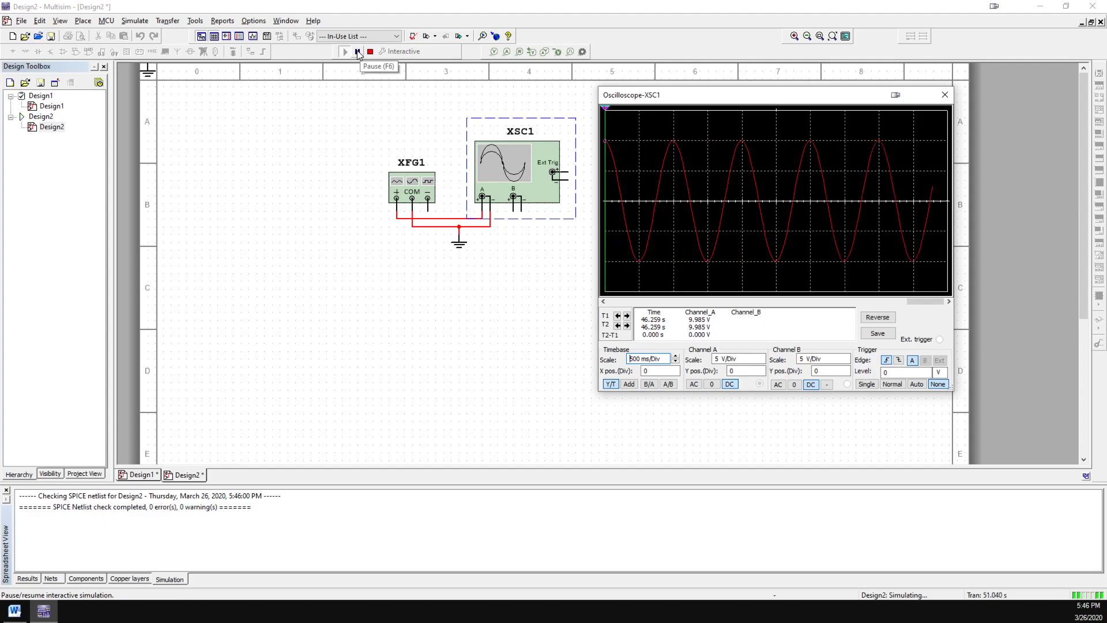
{"action": "left_click", "coordinate": [357, 52]}
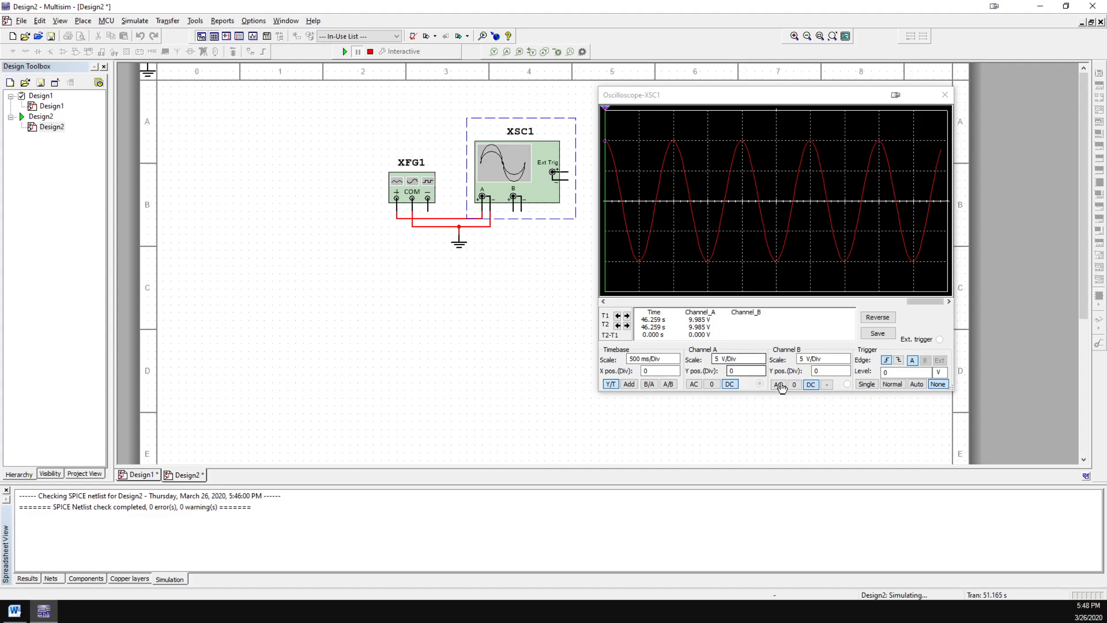
{"action": "left_click", "coordinate": [745, 362]}
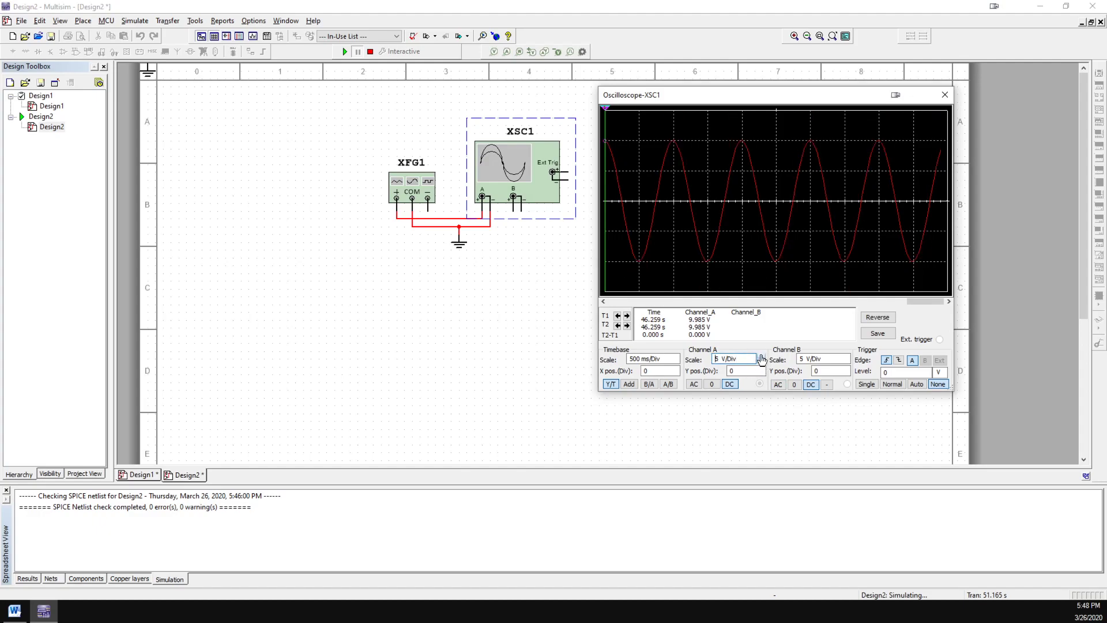
{"action": "left_click", "coordinate": [761, 356]}
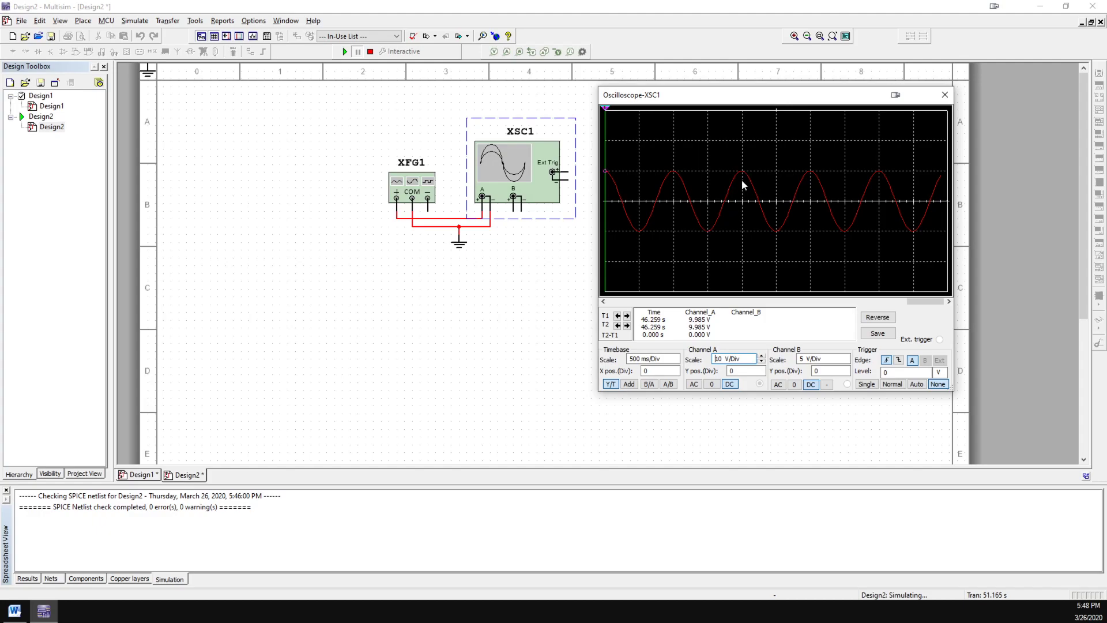
{"action": "left_click", "coordinate": [716, 360]}
Open the function generator's settings, place them below the circuit and resume the simulation
{"action": "double_click", "coordinate": [401, 179]}
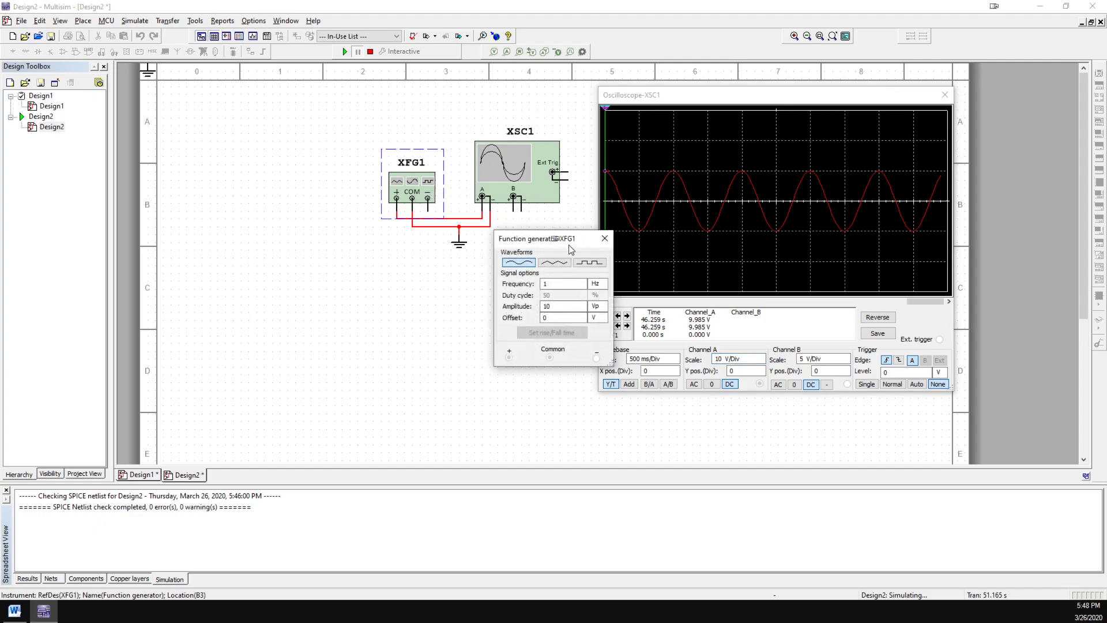
{"action": "left_click_drag", "start_coordinate": [521, 243], "coordinate": [406, 289]}
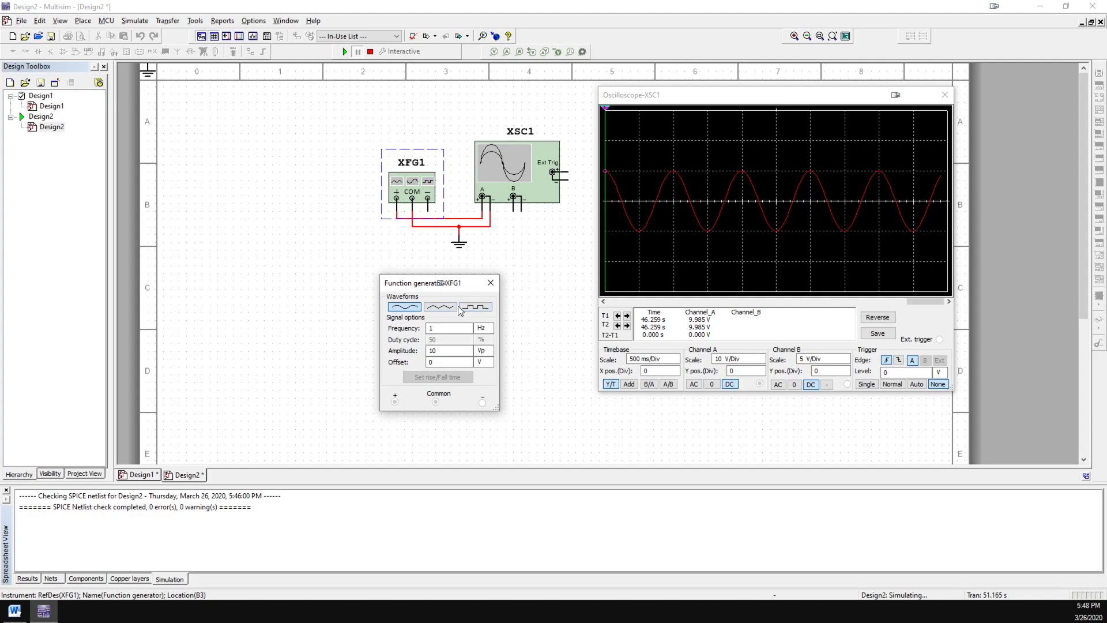
{"action": "left_click", "coordinate": [345, 53]}
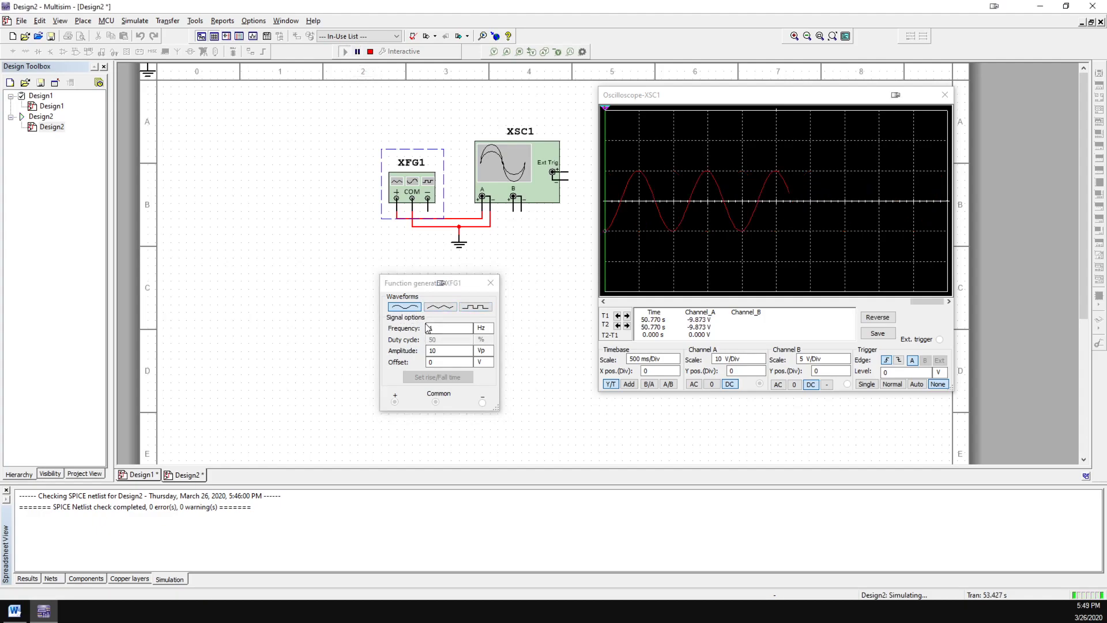
Try the triangular and square waveforms on the function generator and return to the sine wave
{"action": "left_click", "coordinate": [440, 307]}
{"action": "left_click", "coordinate": [474, 307]}
{"action": "left_click", "coordinate": [403, 307]}
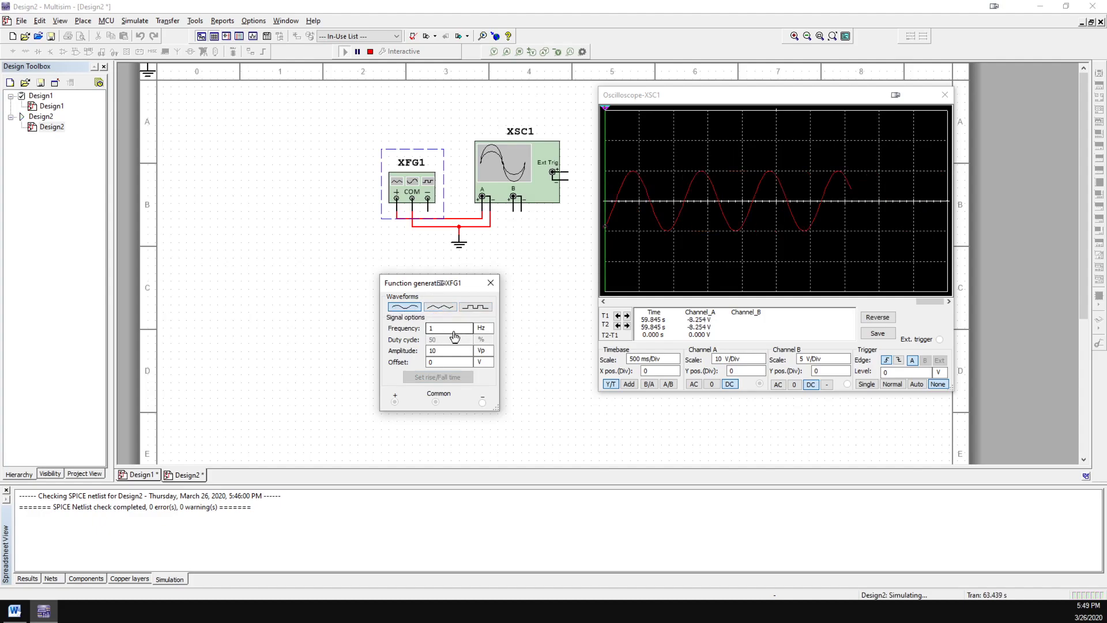
Set the function generator's frequency to 2 Hz and pause the simulation to inspect the waveform
{"action": "double_click", "coordinate": [452, 332]}
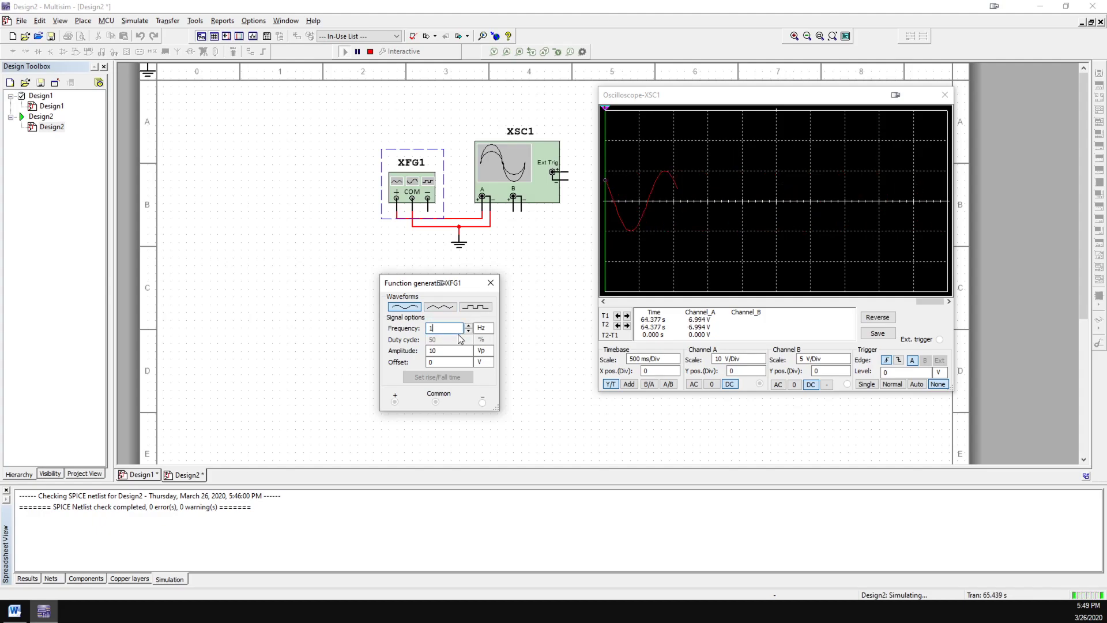
{"action": "type", "text": "2"}
{"action": "key", "text": "Tab"}
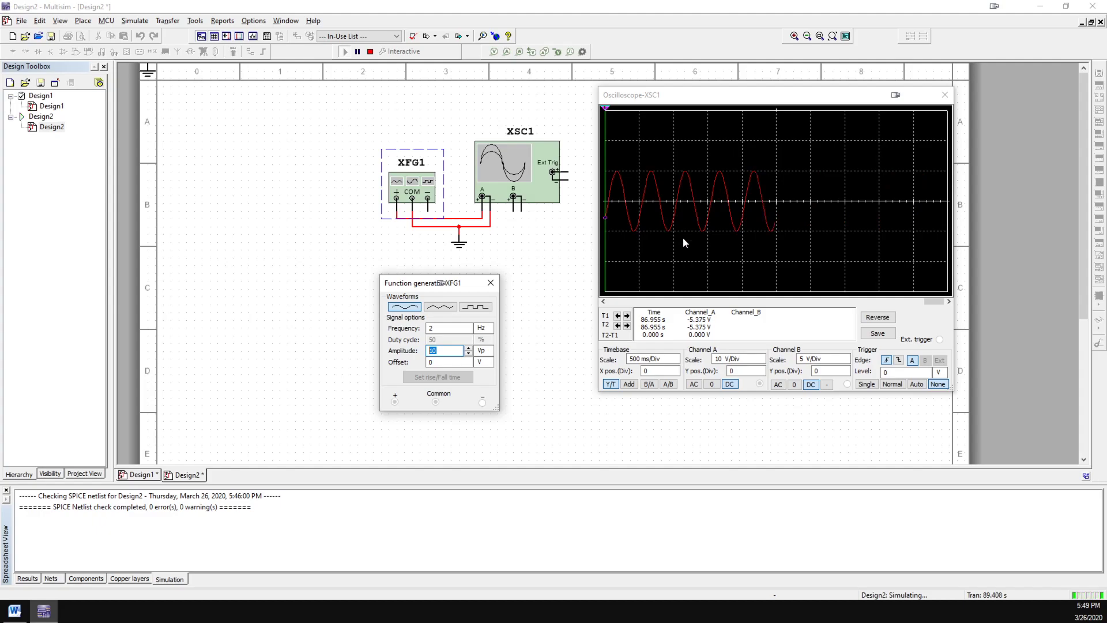
{"action": "left_click", "coordinate": [455, 357]}
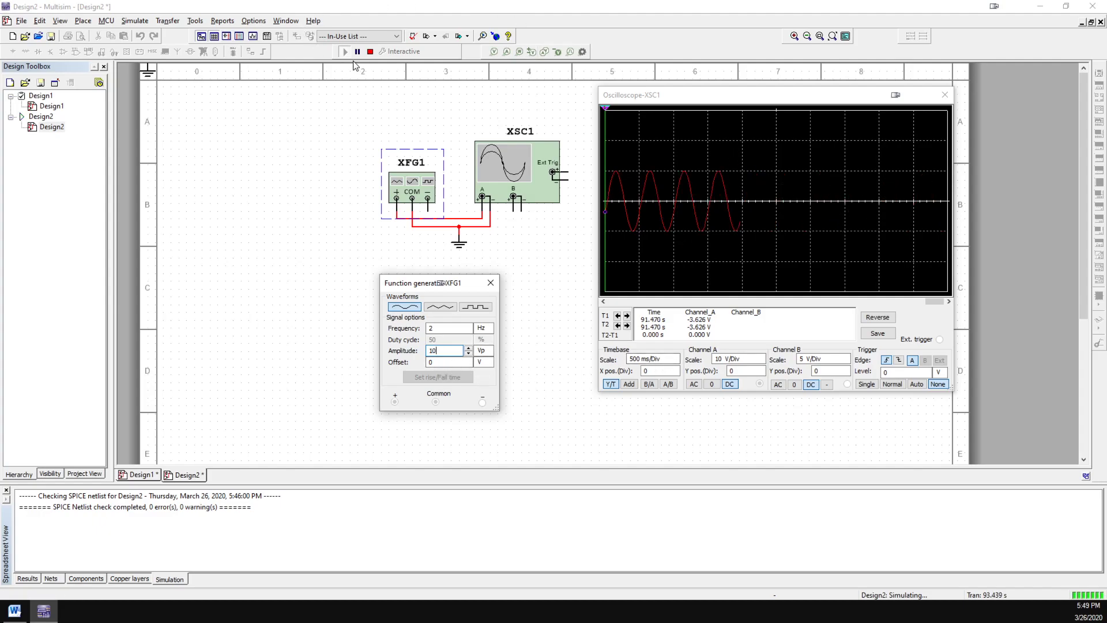
{"action": "left_click", "coordinate": [357, 52]}
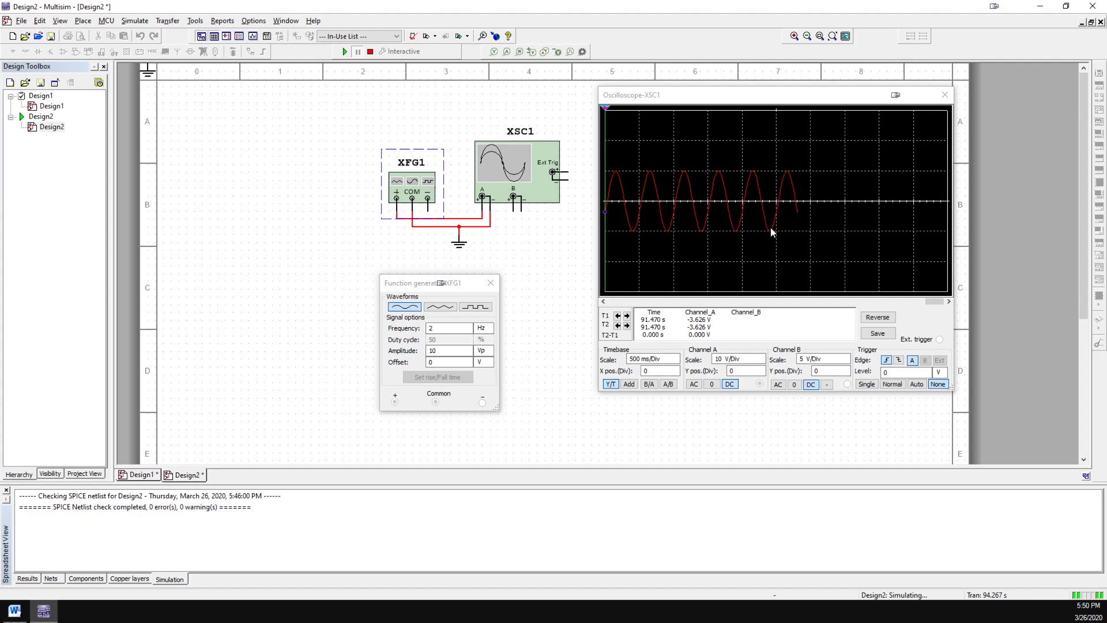
Resume the simulation and set the function generator's offset to 10 V
{"action": "left_click", "coordinate": [456, 351]}
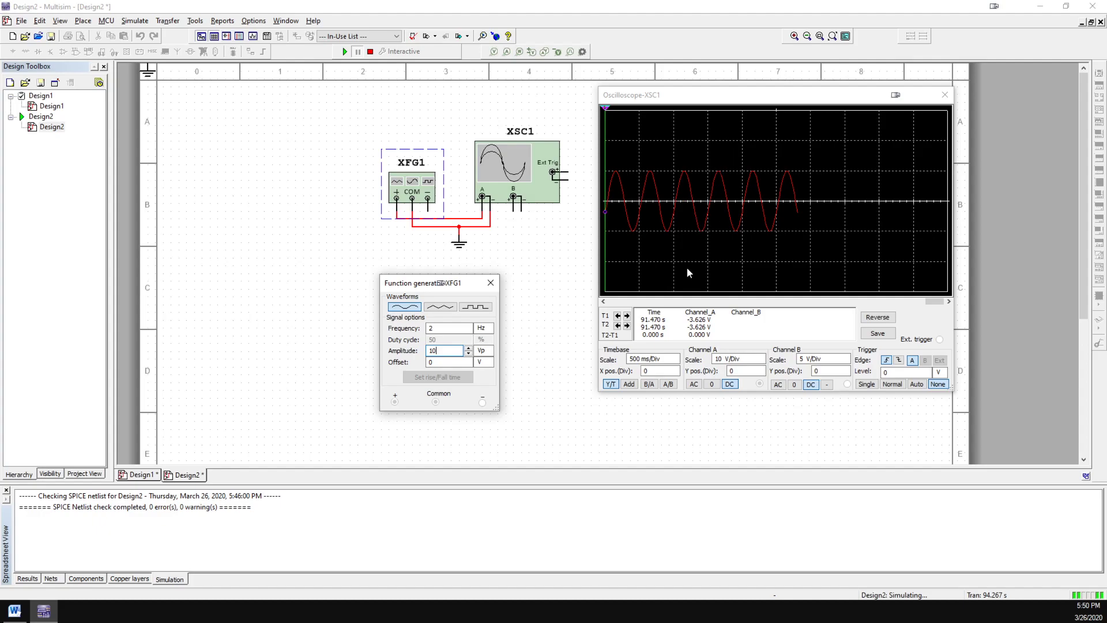
{"action": "double_click", "coordinate": [433, 351]}
{"action": "double_click", "coordinate": [441, 362]}
{"action": "left_click", "coordinate": [345, 51]}
{"action": "double_click", "coordinate": [442, 362]}
{"action": "type", "text": "10"}
{"action": "key", "text": "Return"}
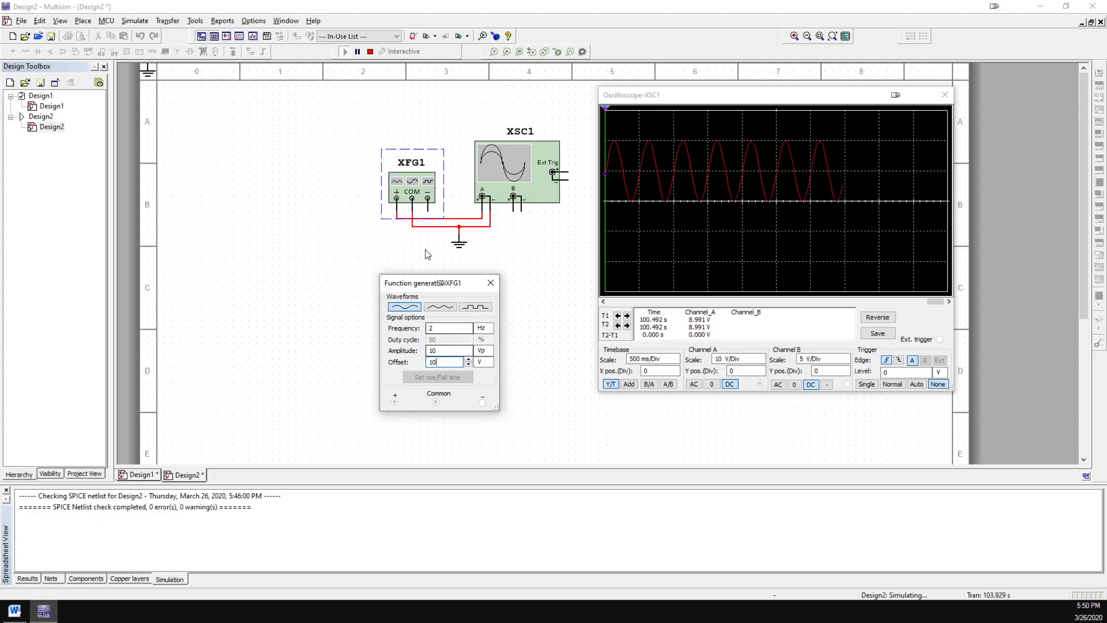
Change the function generator's offset to -10 V
{"action": "key", "text": "Home"}
{"action": "type", "text": "-"}
{"action": "key", "text": "Return"}
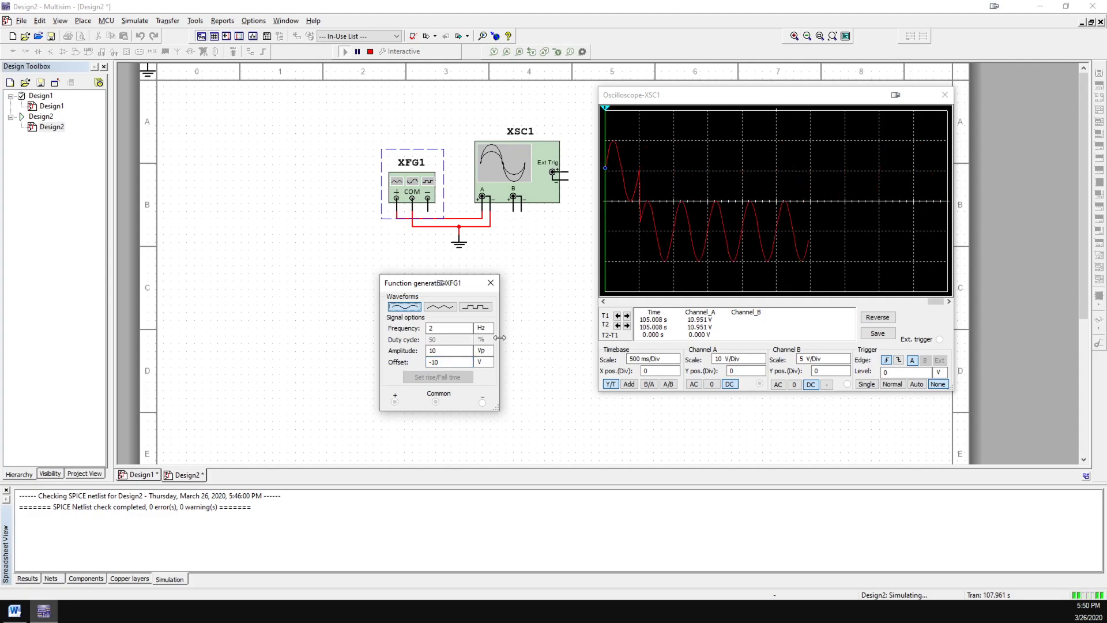
Set the function generator's offset to 0 V
{"action": "key", "text": "ctrl+a"}
{"action": "type", "text": "0"}
{"action": "key", "text": "Return"}
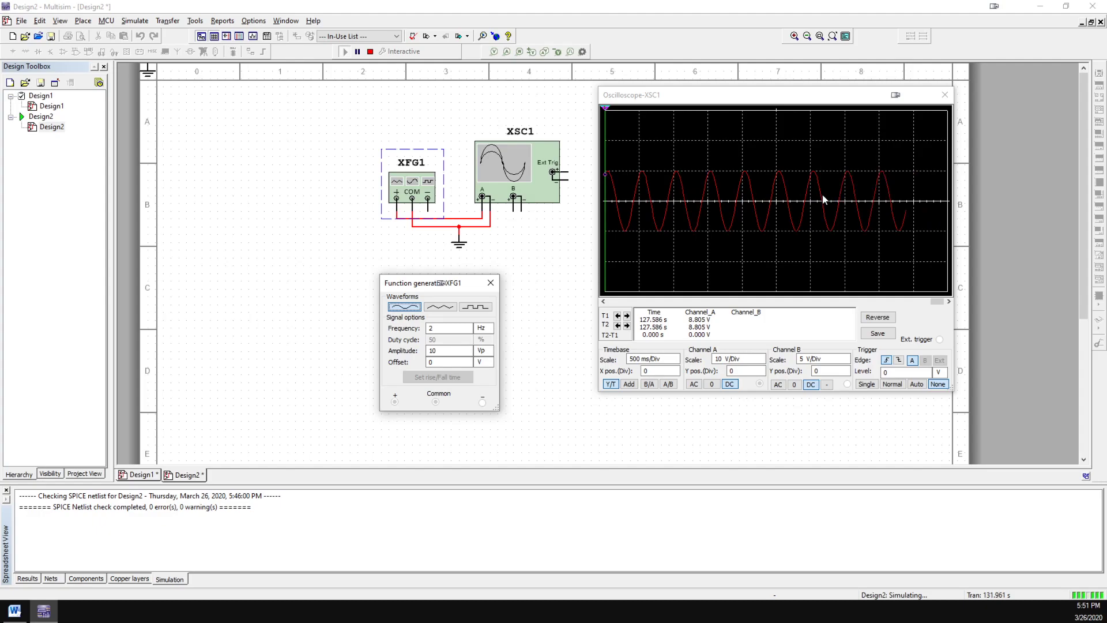
Try the triangular waveform, switch the function generator to a square wave and pause the simulation
{"action": "left_click", "coordinate": [442, 308]}
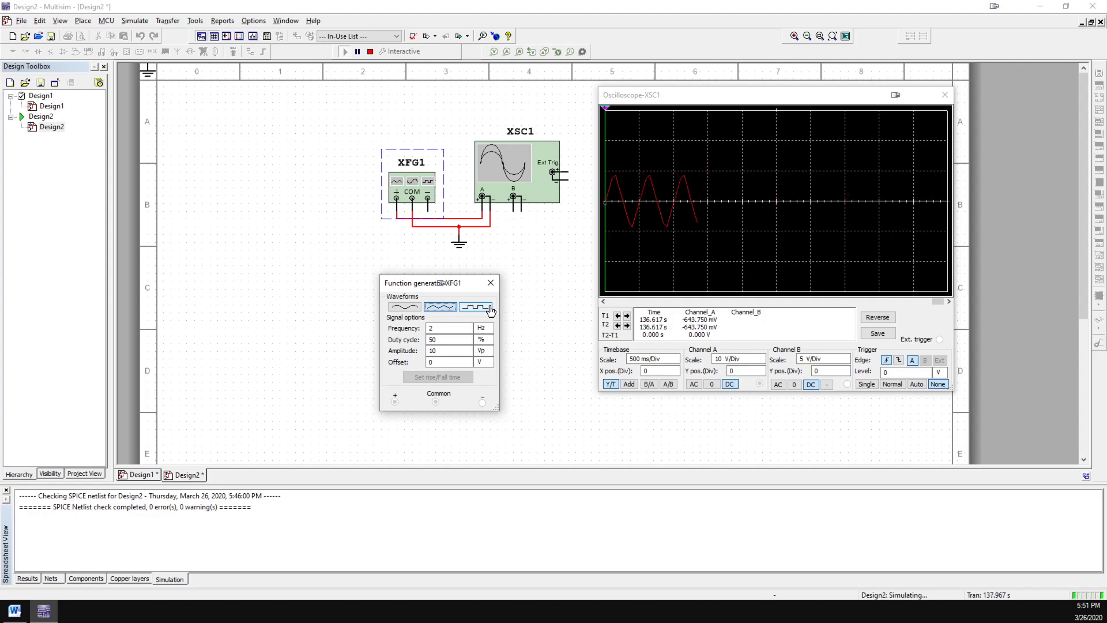
{"action": "left_click", "coordinate": [490, 309]}
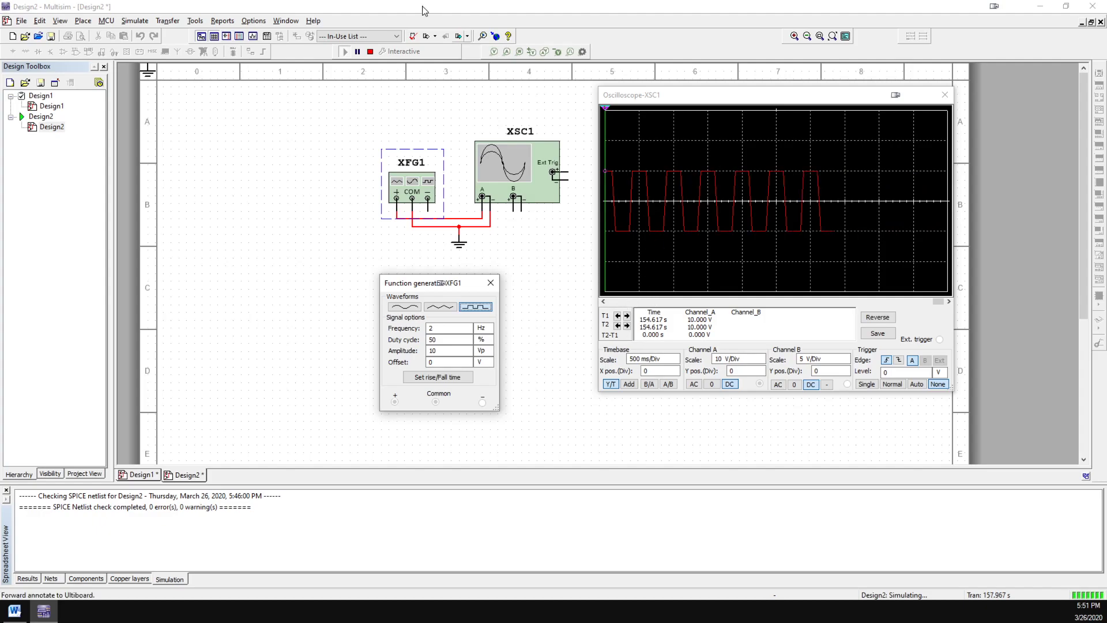
{"action": "left_click", "coordinate": [357, 52]}
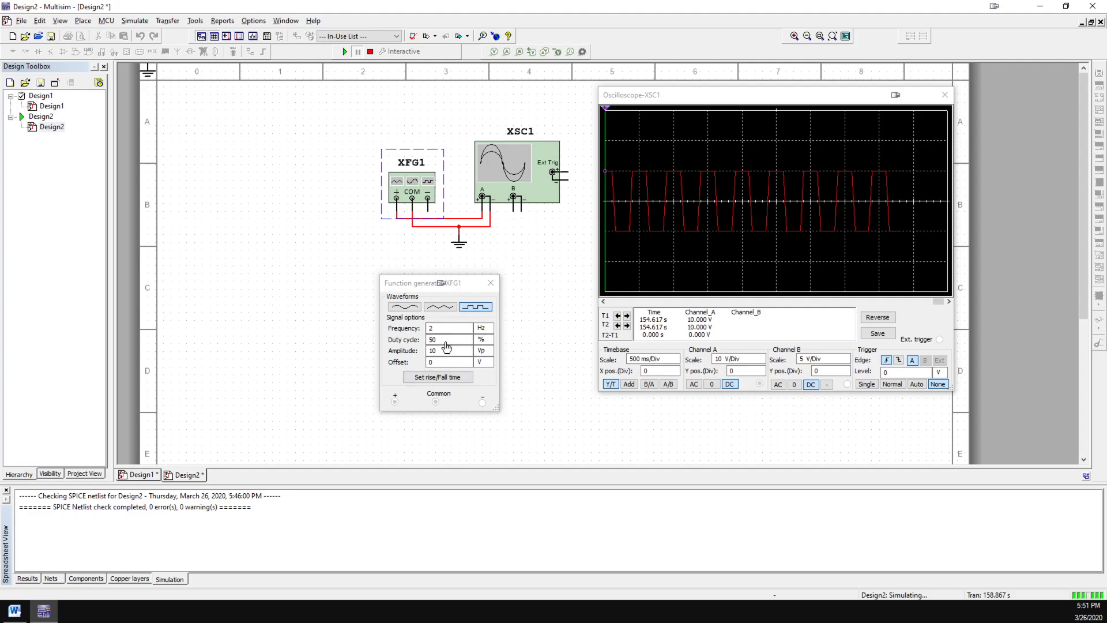
Resume the simulation and set the function generator's square wave duty cycle to 80%
{"action": "left_click", "coordinate": [344, 54]}
{"action": "left_click", "coordinate": [455, 389]}
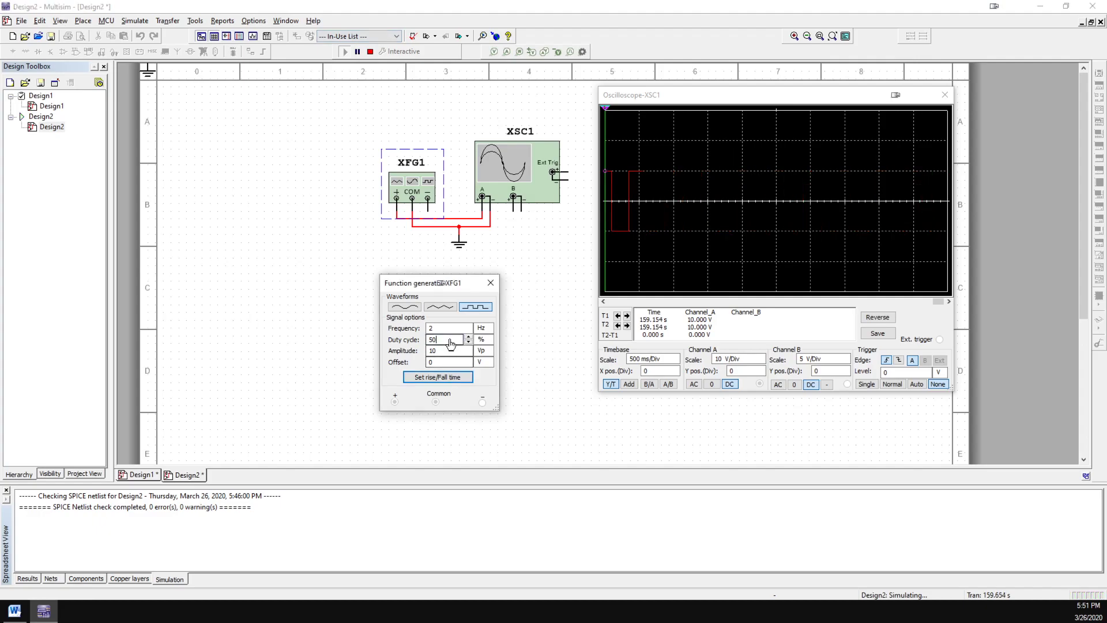
{"action": "type", "text": "80"}
{"action": "key", "text": "Tab"}
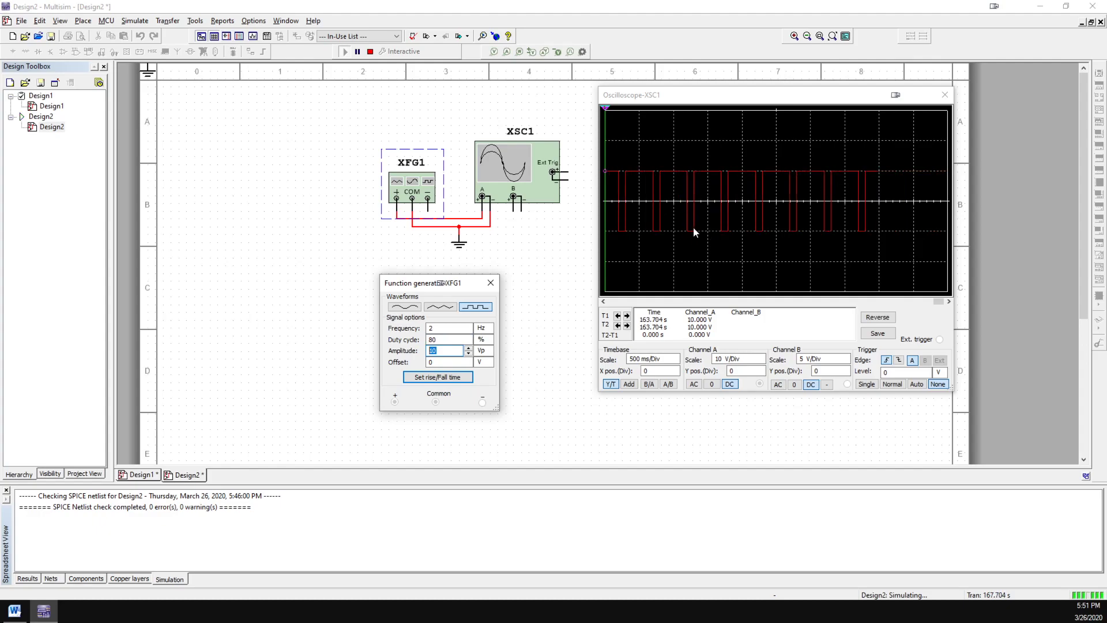
Change the square wave's duty cycle to 20% while the simulation runs
{"action": "double_click", "coordinate": [441, 342]}
{"action": "type", "text": "20"}
{"action": "key", "text": "Tab"}
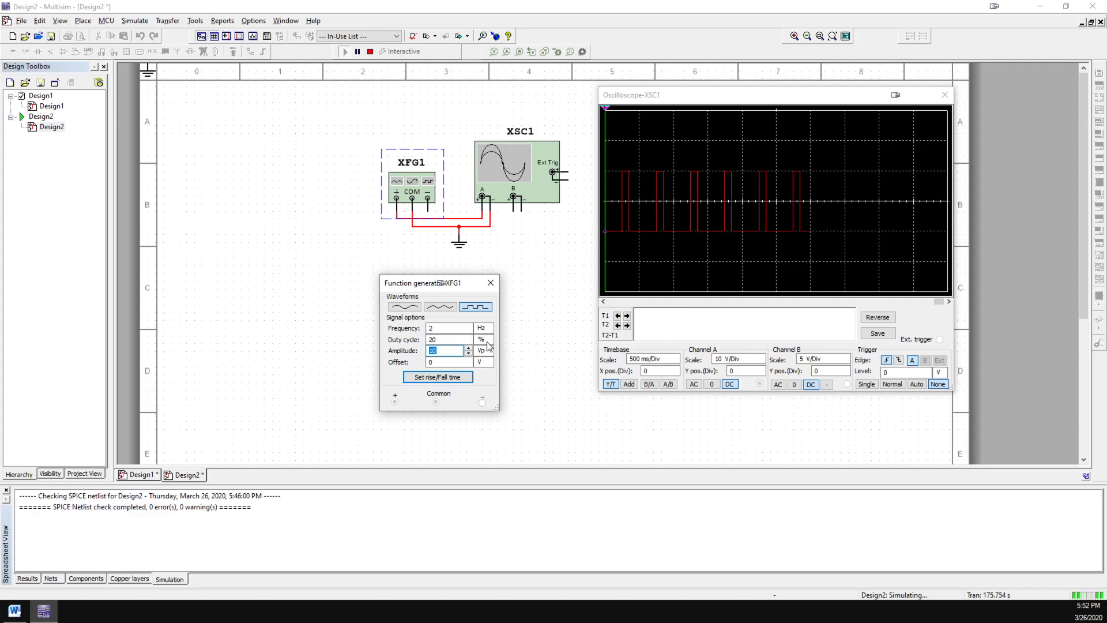
Set the function generator's duty cycle back to 50% and switch the waveform to triangular
{"action": "double_click", "coordinate": [453, 340]}
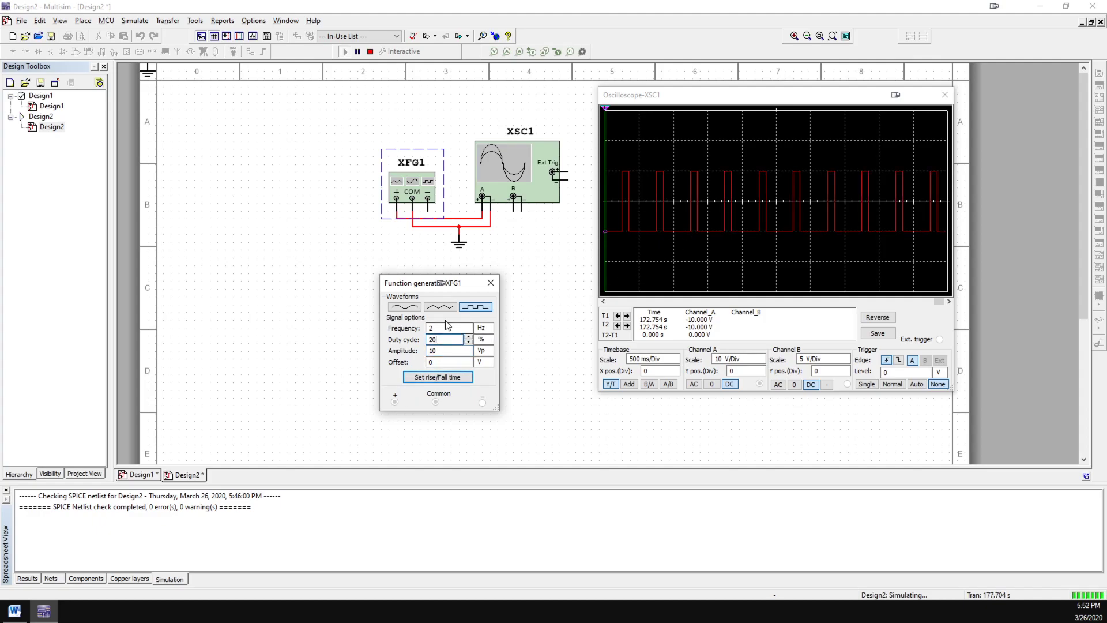
{"action": "type", "text": "50"}
{"action": "key", "text": "Tab"}
{"action": "left_click", "coordinate": [438, 311]}
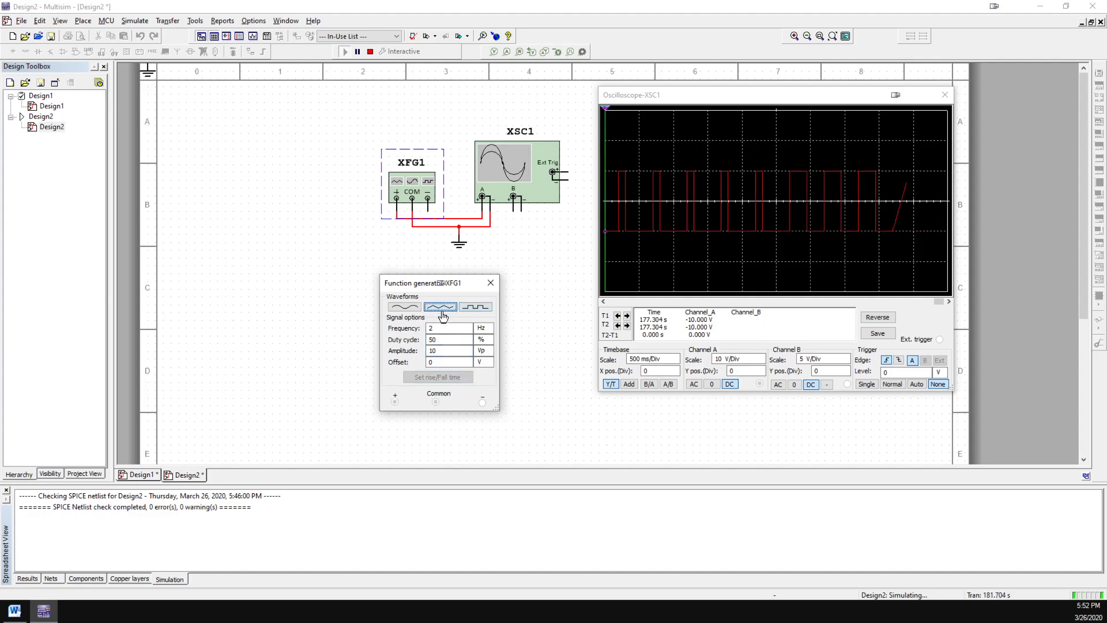
Set the triangular wave's duty cycle to 80%
{"action": "left_click", "coordinate": [452, 343]}
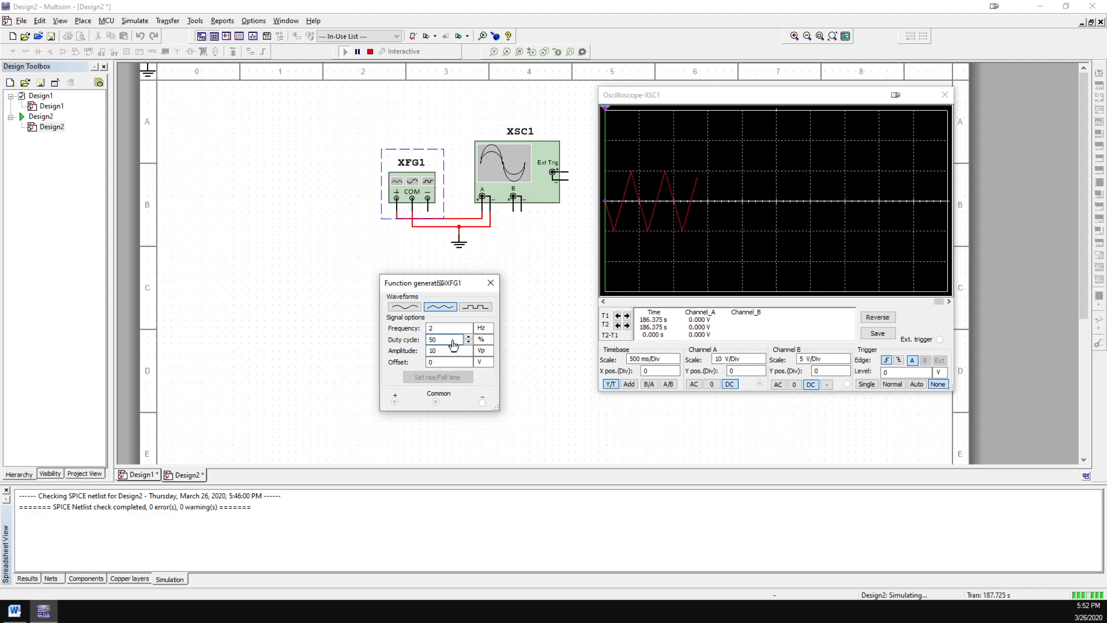
{"action": "left_click_drag", "start_coordinate": [453, 343], "coordinate": [429, 341]}
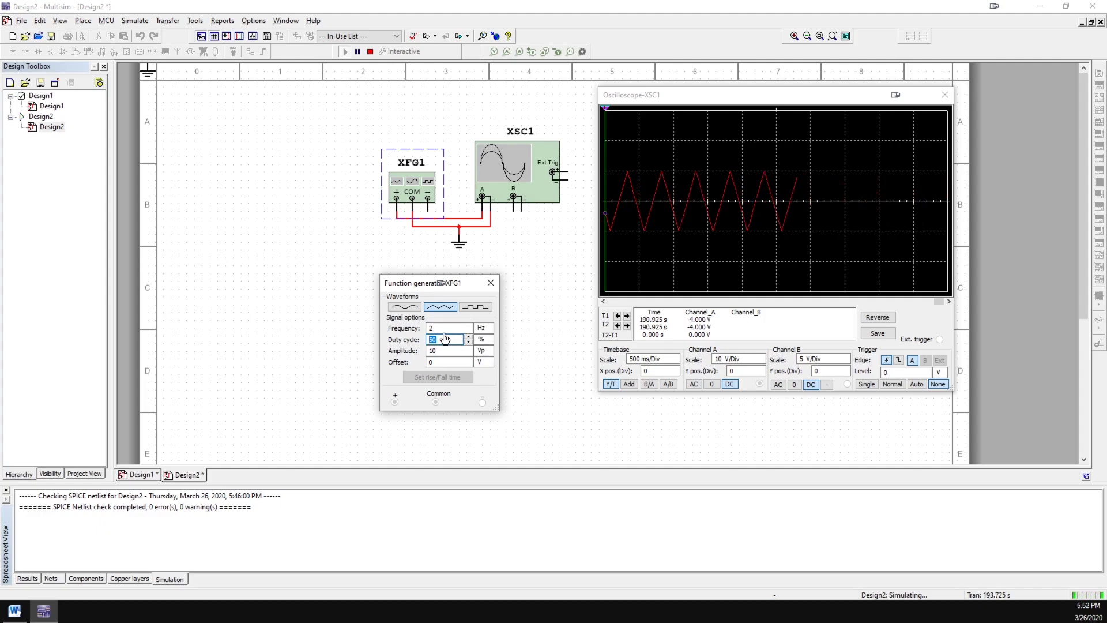
{"action": "type", "text": "80"}
{"action": "key", "text": "Tab"}
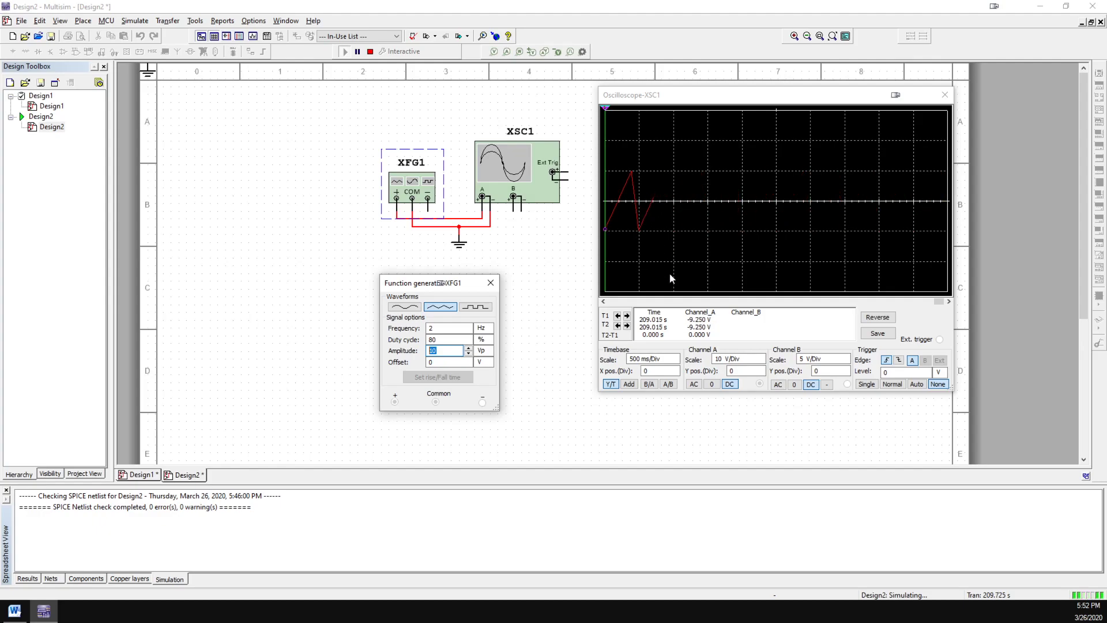
Change the triangular wave's duty cycle to 20%
{"action": "key", "text": "shift+Tab"}
{"action": "type", "text": "20"}
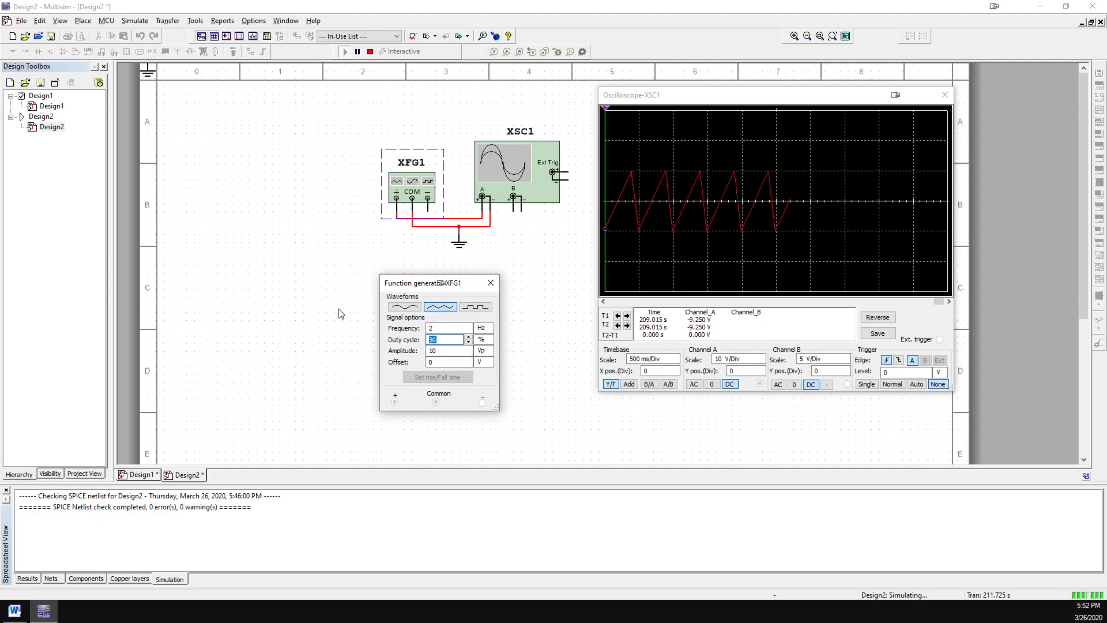
{"action": "key", "text": "Tab"}
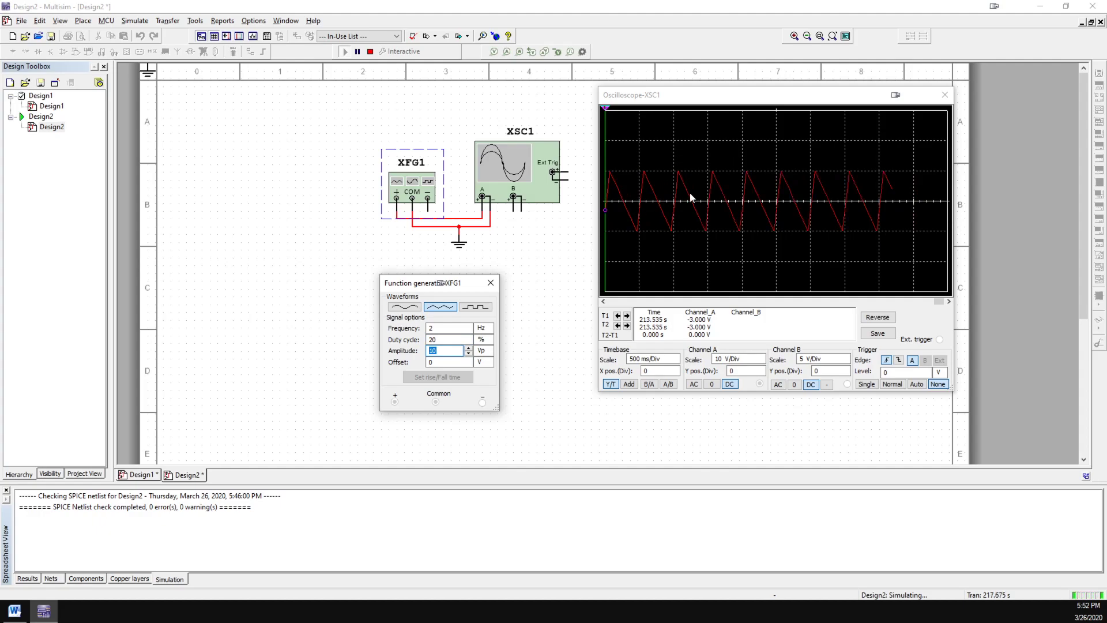
Restore the triangular wave's duty cycle to 50%
{"action": "key", "text": "shift+Tab"}
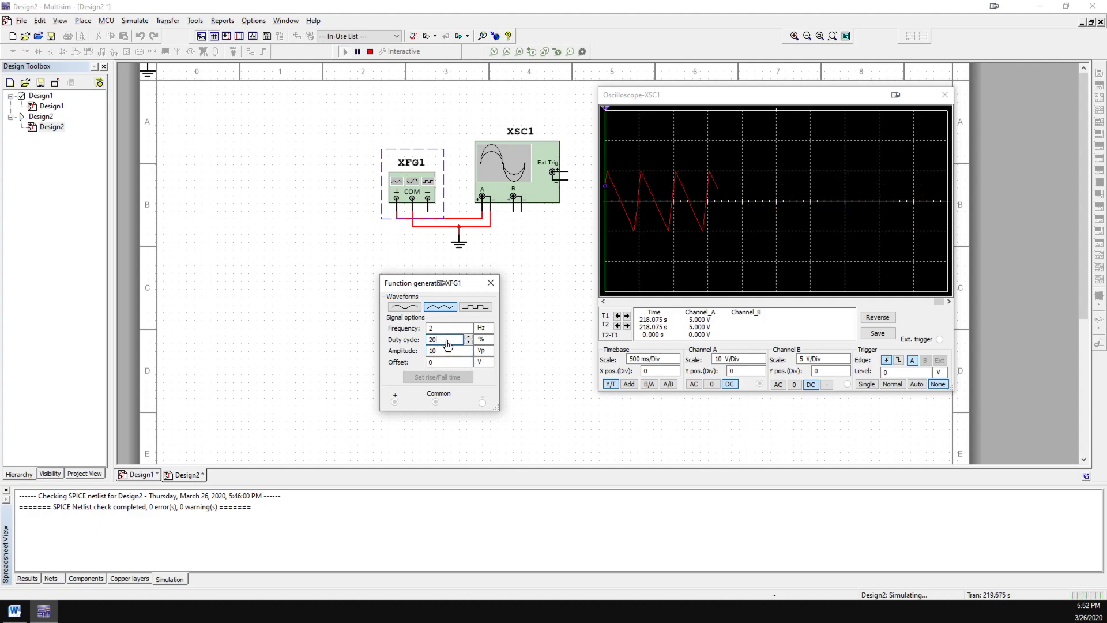
{"action": "type", "text": "50"}
{"action": "key", "text": "Tab"}
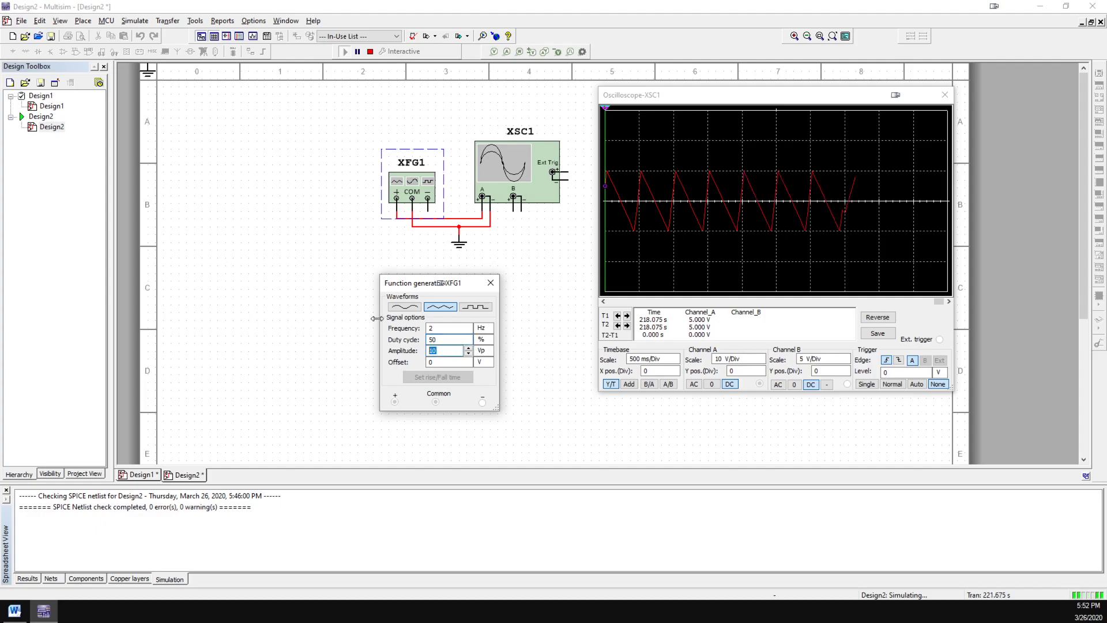
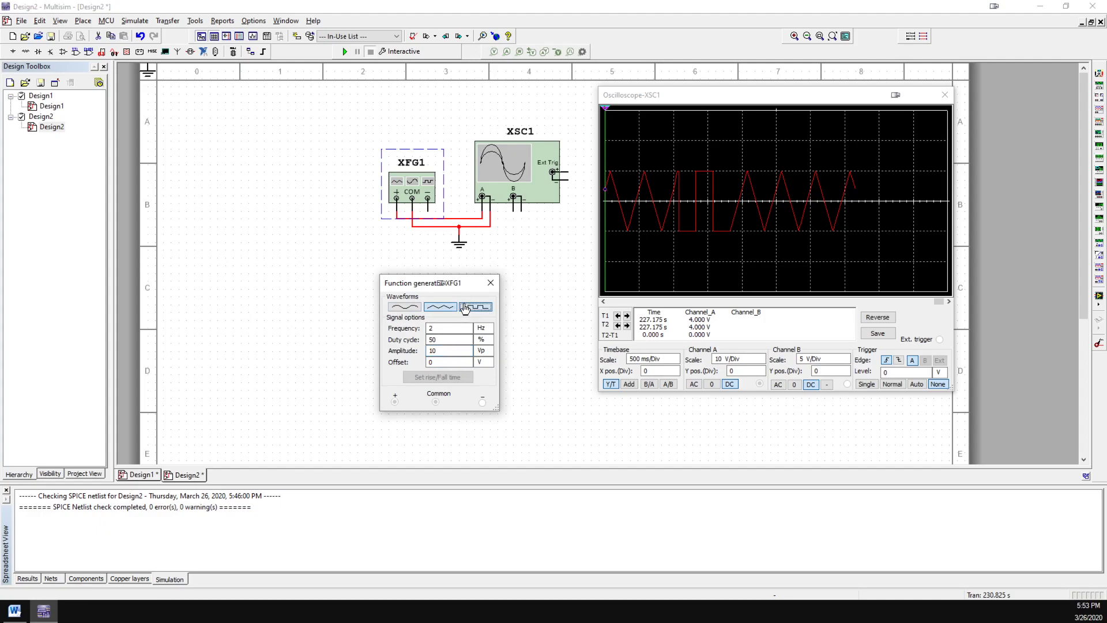
Switch the function generator to a square wave, run the simulation again and pause it
{"action": "left_click", "coordinate": [475, 306]}
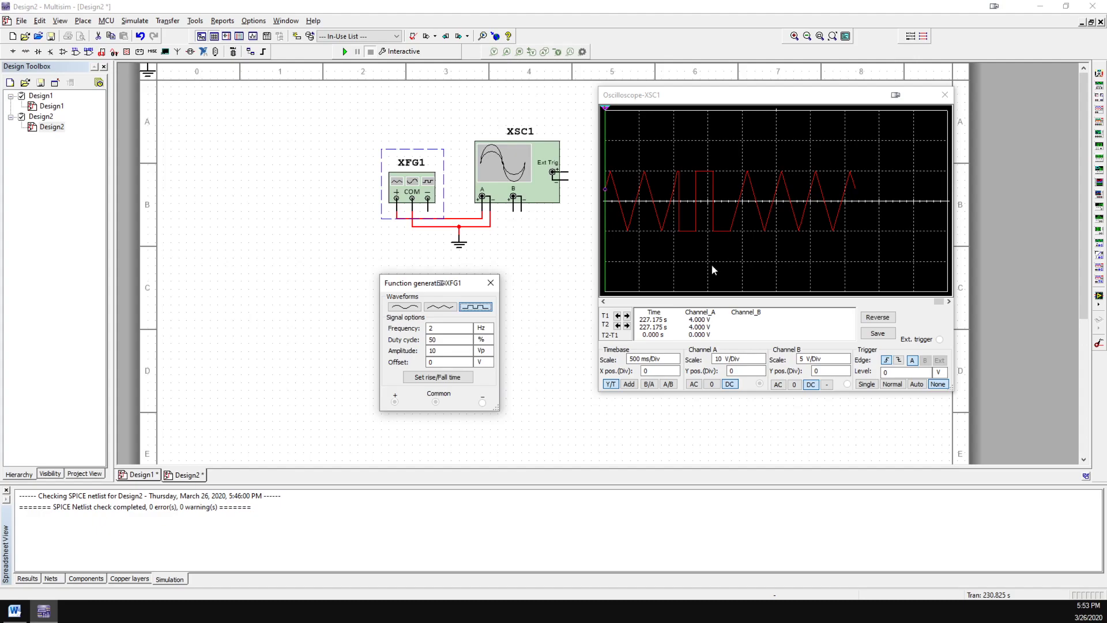
{"action": "left_click", "coordinate": [345, 52]}
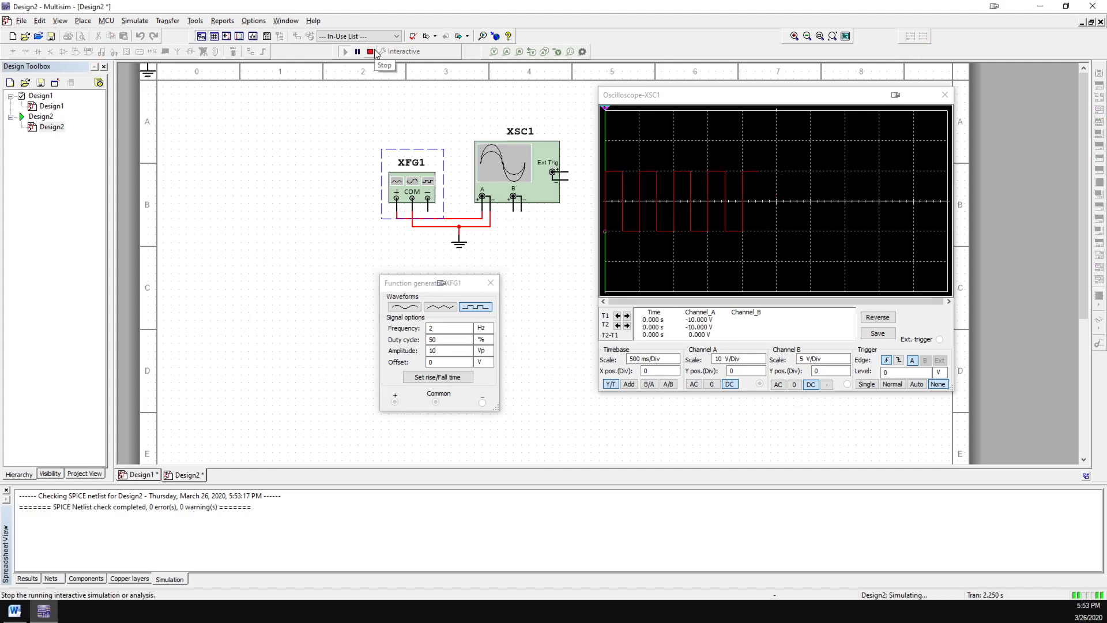
{"action": "left_click", "coordinate": [372, 51]}
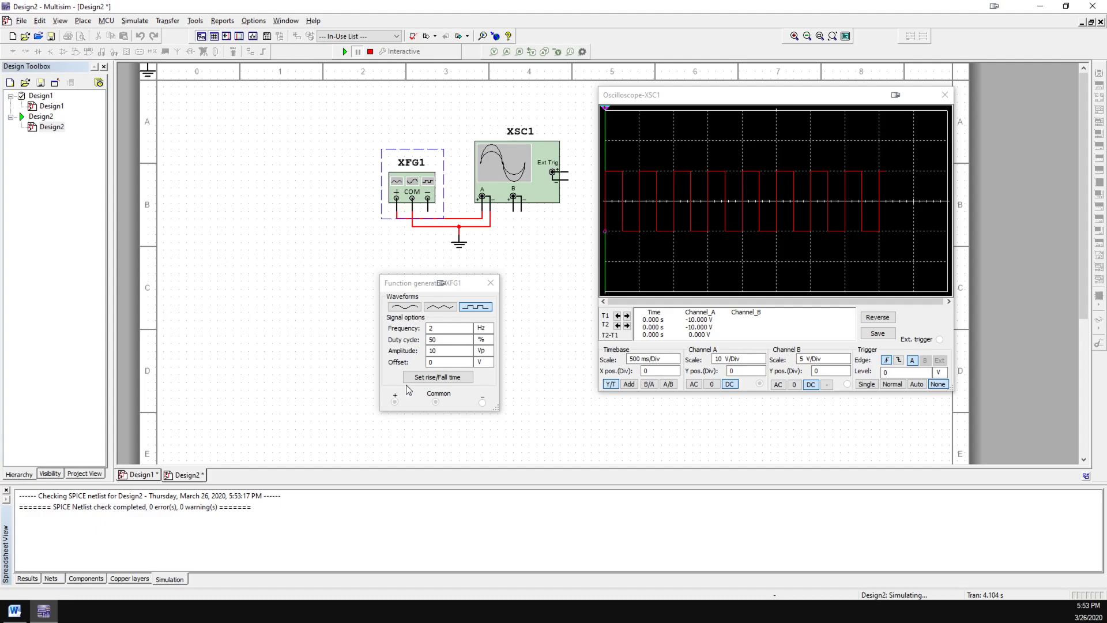
Check the function generator's rise/fall time setting and close it without changes
{"action": "left_click", "coordinate": [453, 378]}
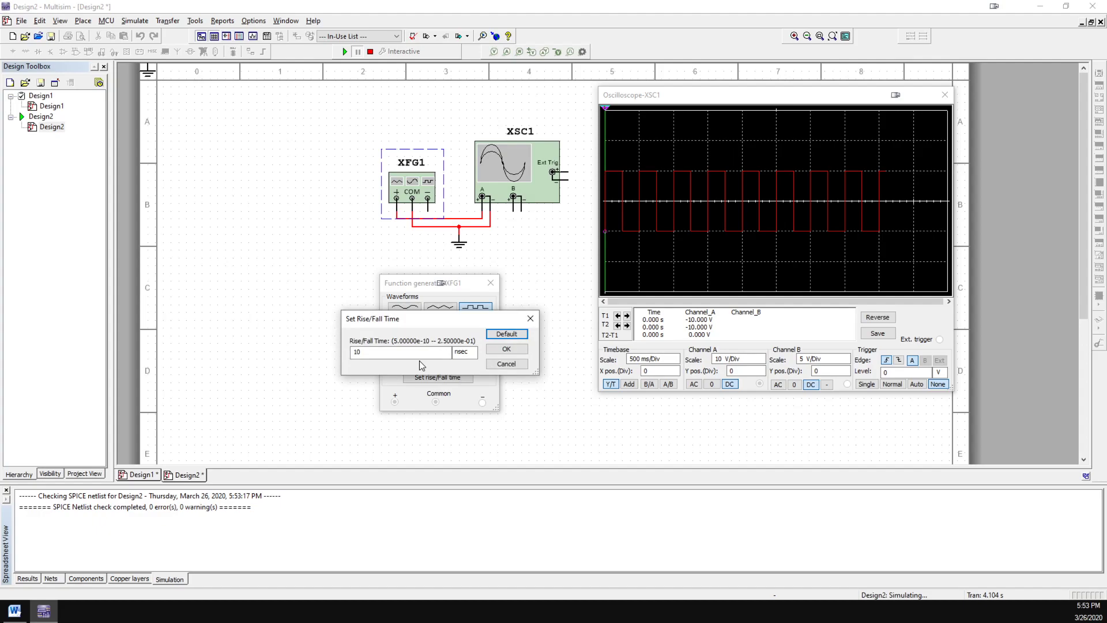
{"action": "left_click", "coordinate": [521, 369]}
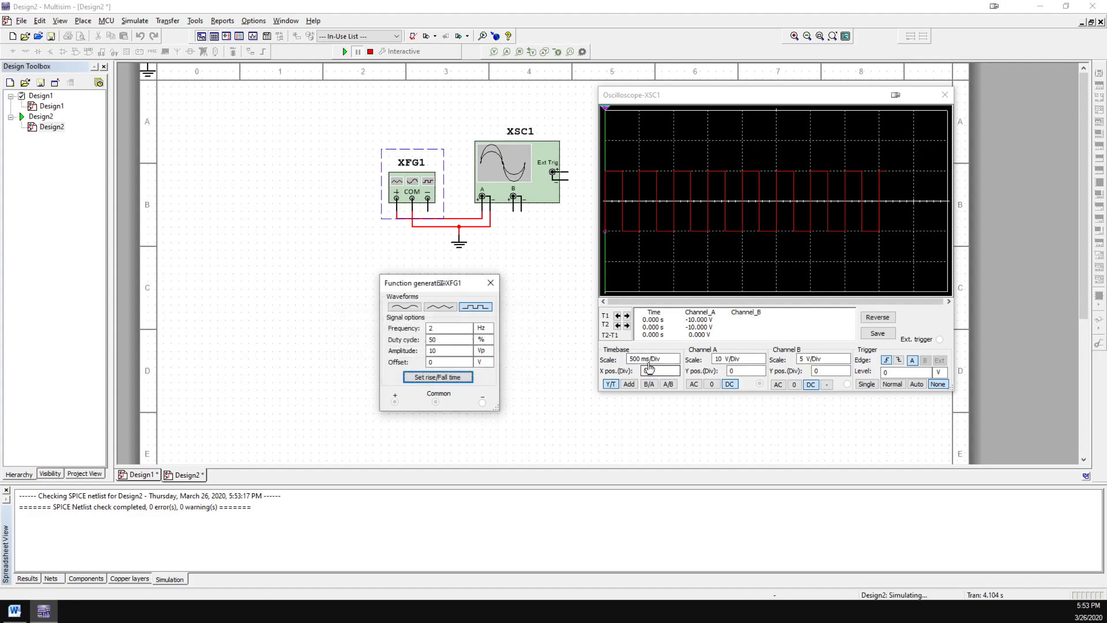
{"action": "left_click", "coordinate": [644, 362]}
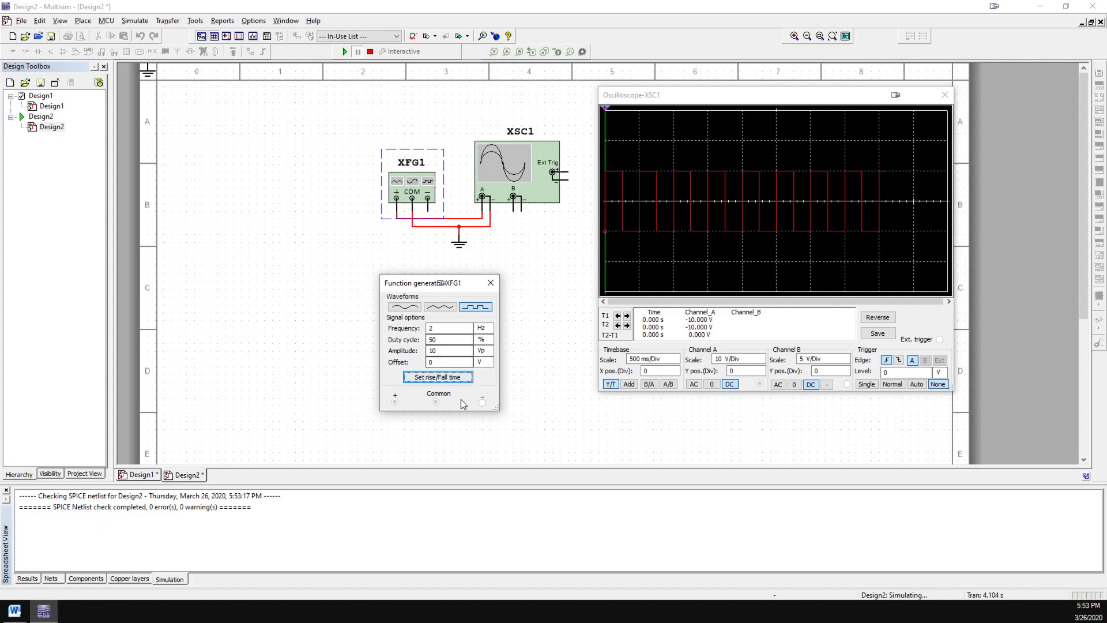
Set the square wave's rise/fall time to 100 msec and resume the simulation
{"action": "left_click", "coordinate": [456, 379]}
{"action": "left_click", "coordinate": [425, 358]}
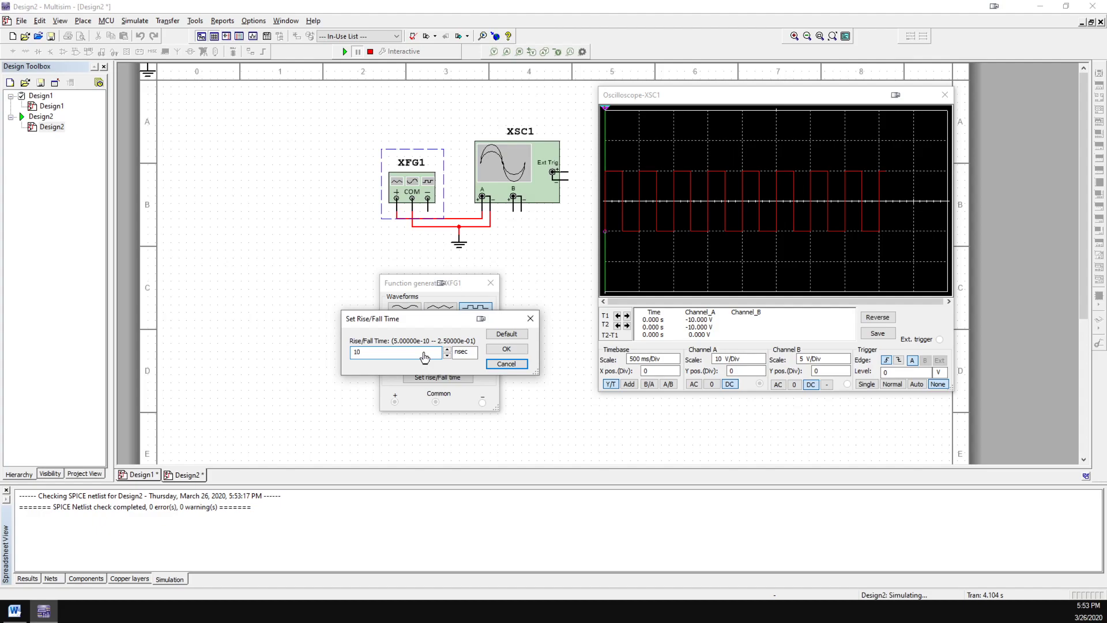
{"action": "type", "text": "0"}
{"action": "left_click", "coordinate": [461, 351]}
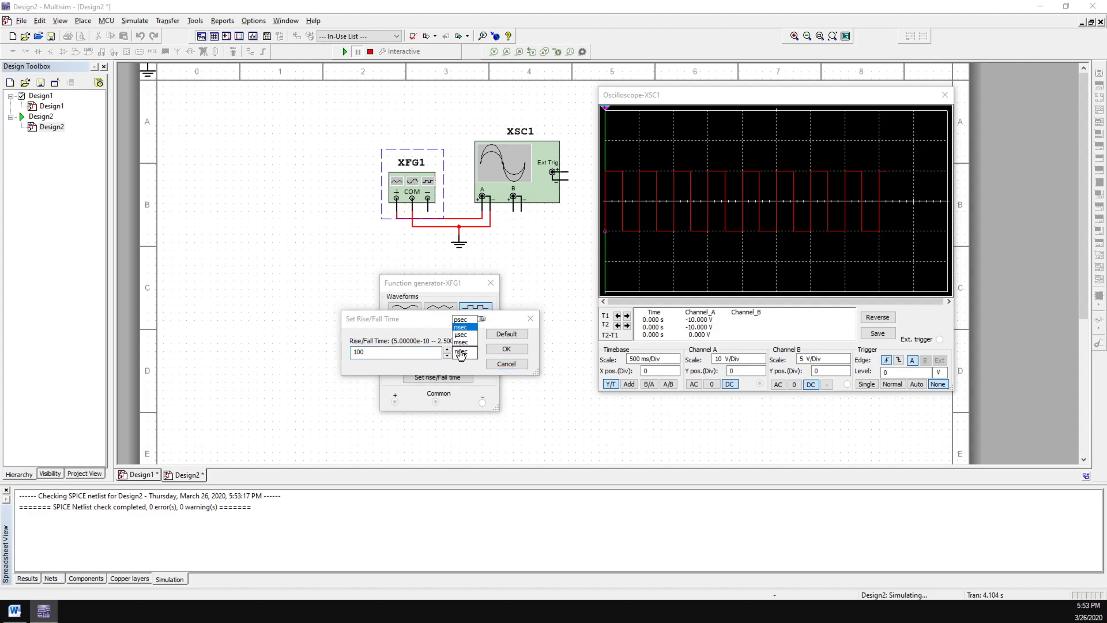
{"action": "left_click", "coordinate": [462, 342]}
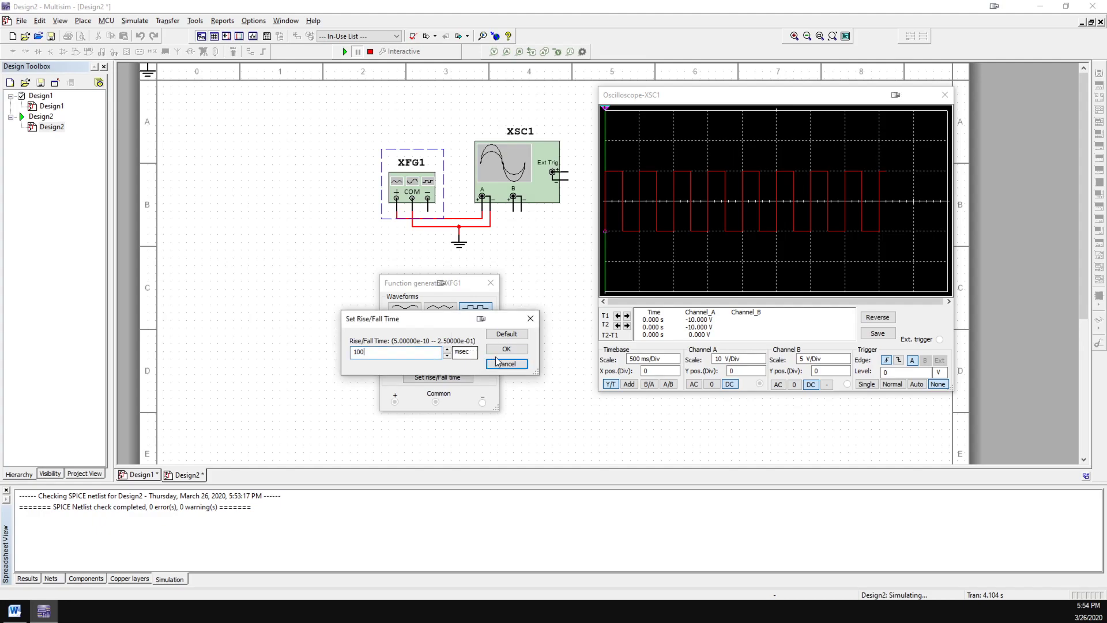
{"action": "left_click", "coordinate": [506, 349]}
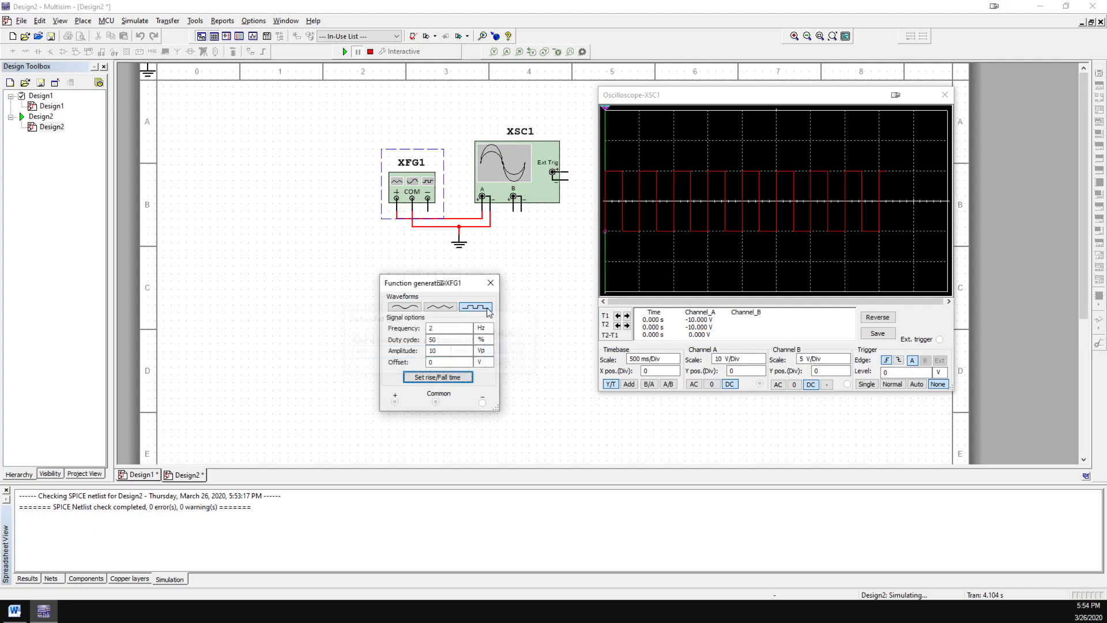
{"action": "left_click", "coordinate": [355, 68]}
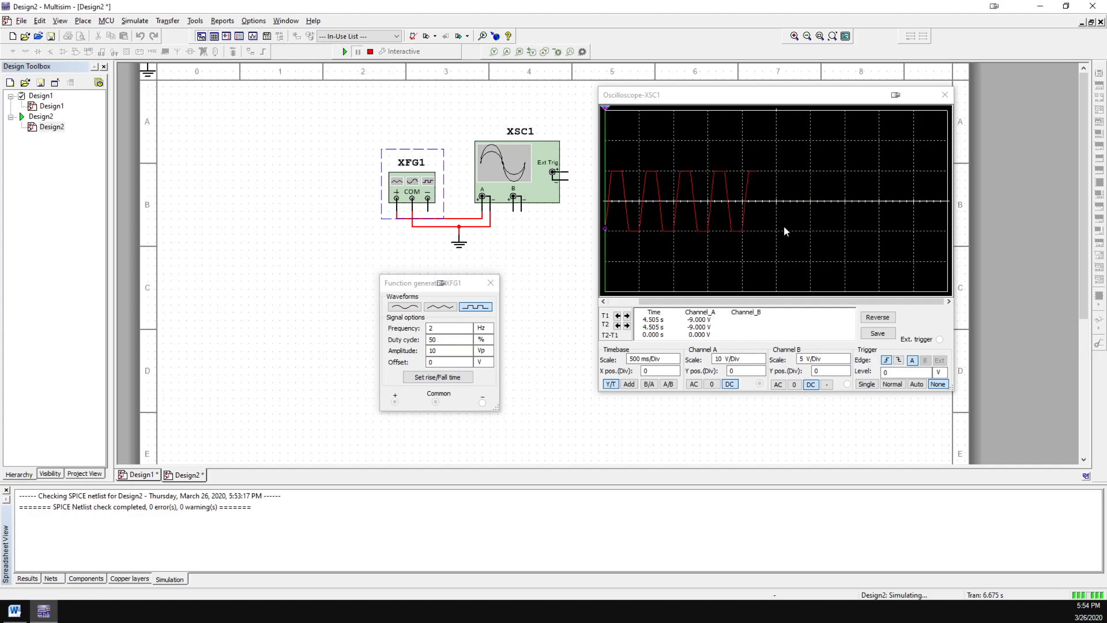
Reduce the square wave's rise/fall time to 10 with a sub-millisecond unit and resume the simulation
{"action": "left_click", "coordinate": [436, 378]}
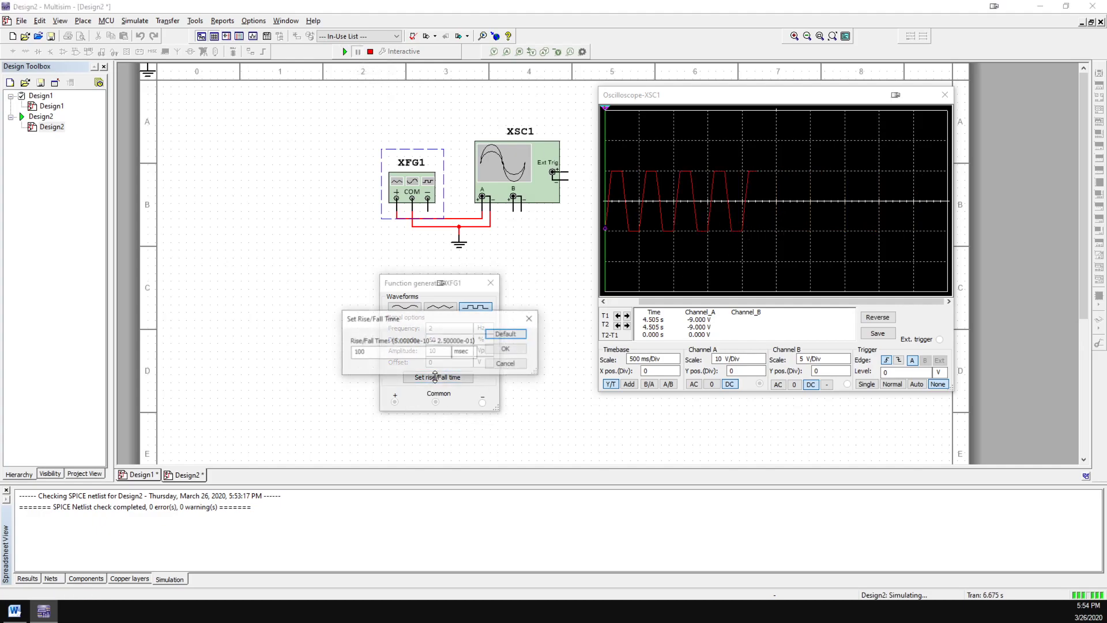
{"action": "left_click", "coordinate": [505, 364]}
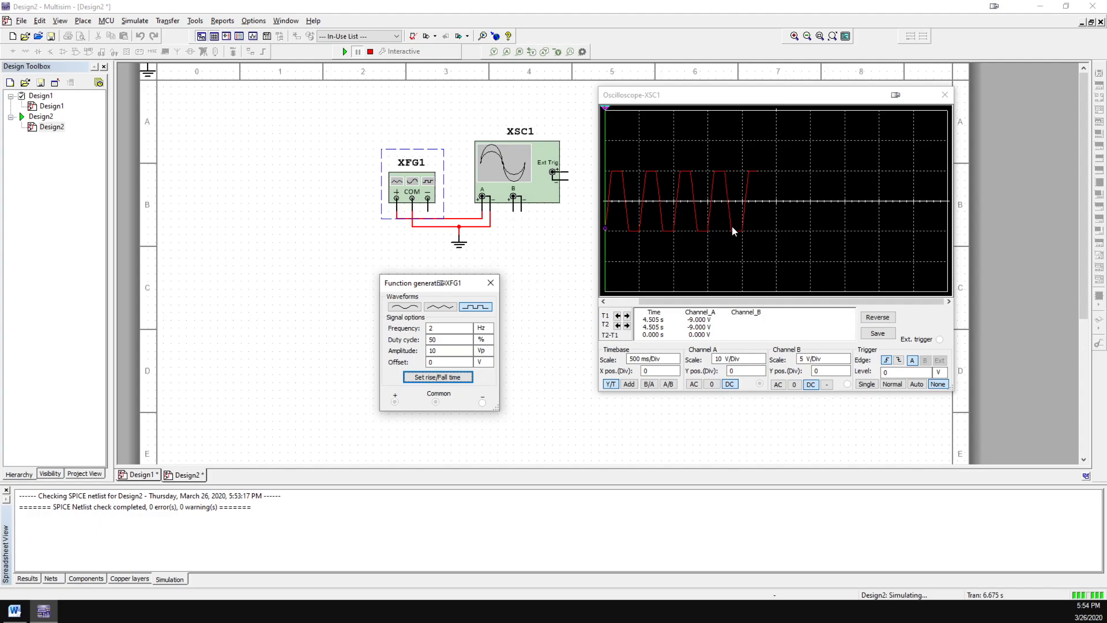
{"action": "left_click", "coordinate": [438, 378]}
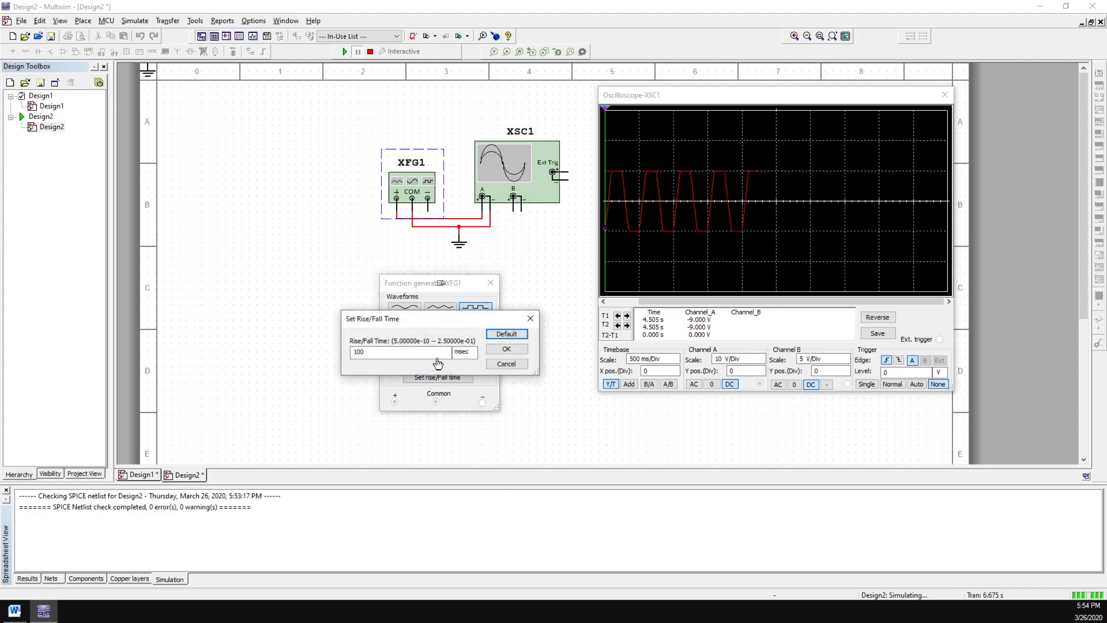
{"action": "left_click", "coordinate": [425, 356]}
{"action": "key", "text": "BackSpace"}
{"action": "left_click", "coordinate": [465, 351]}
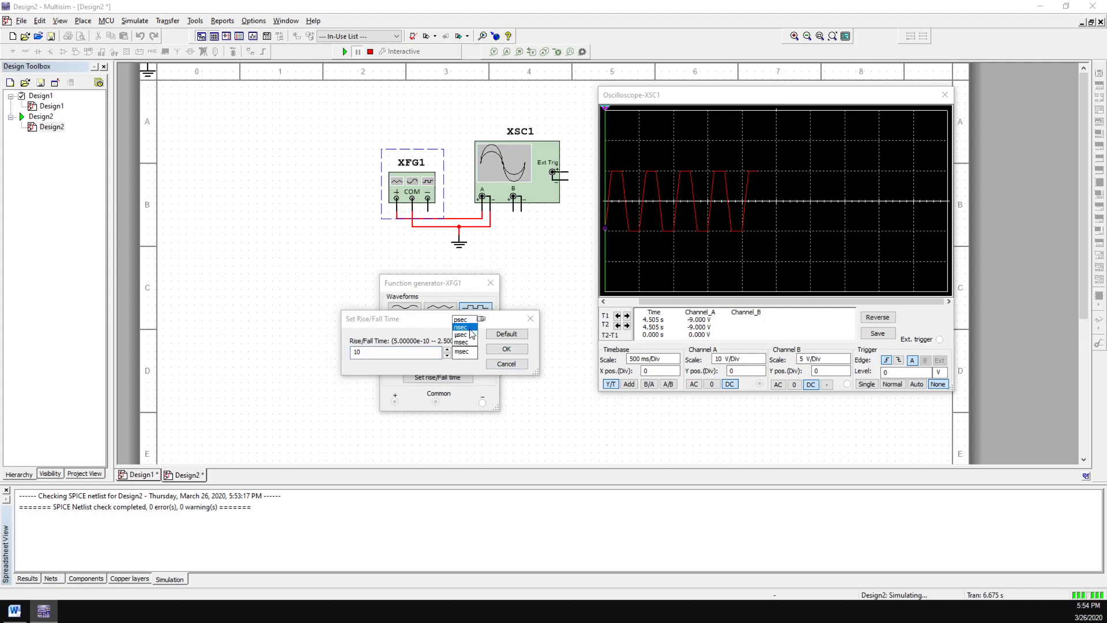
{"action": "left_click", "coordinate": [468, 335]}
{"action": "left_click", "coordinate": [505, 350]}
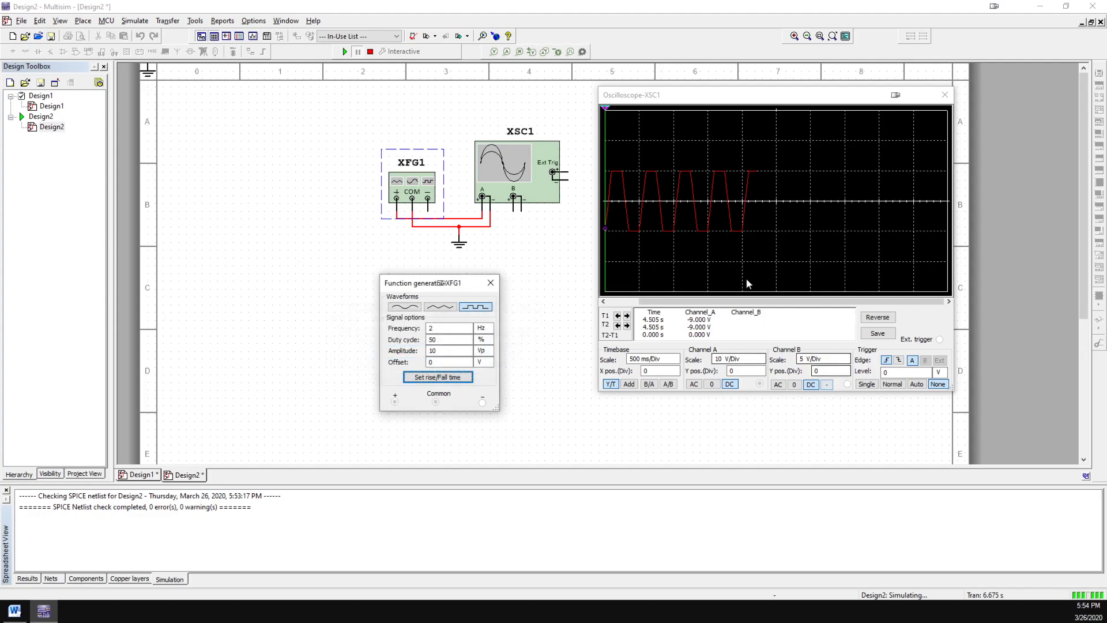
{"action": "left_click", "coordinate": [343, 51]}
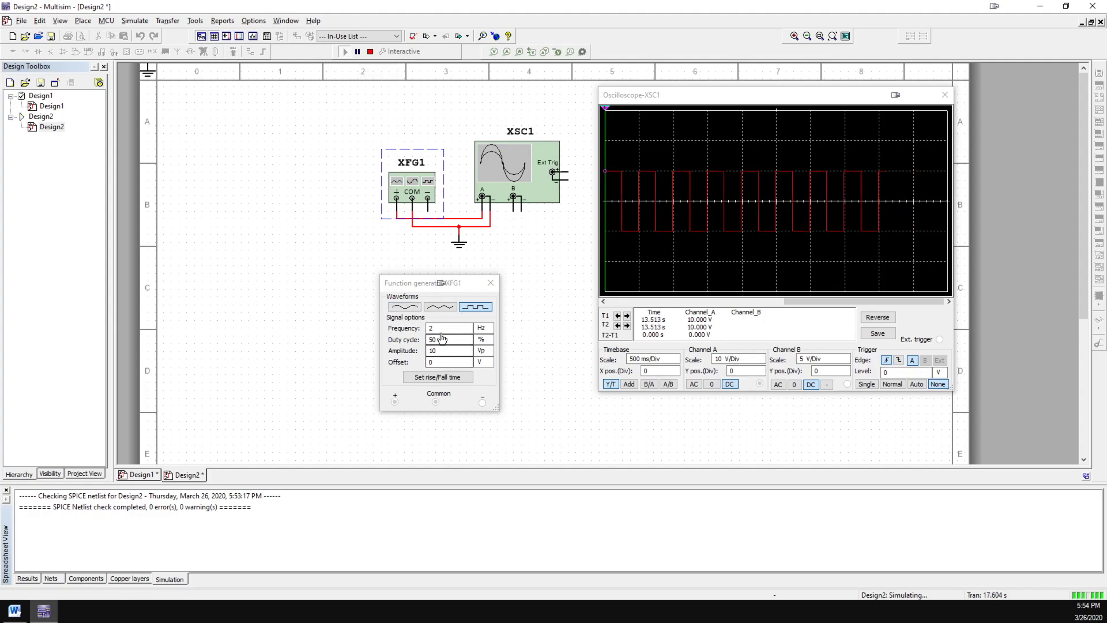
Switch to the Lab 1 document in Microsoft Word to read its procedure and return to Multisim
{"action": "left_click", "coordinate": [460, 334]}
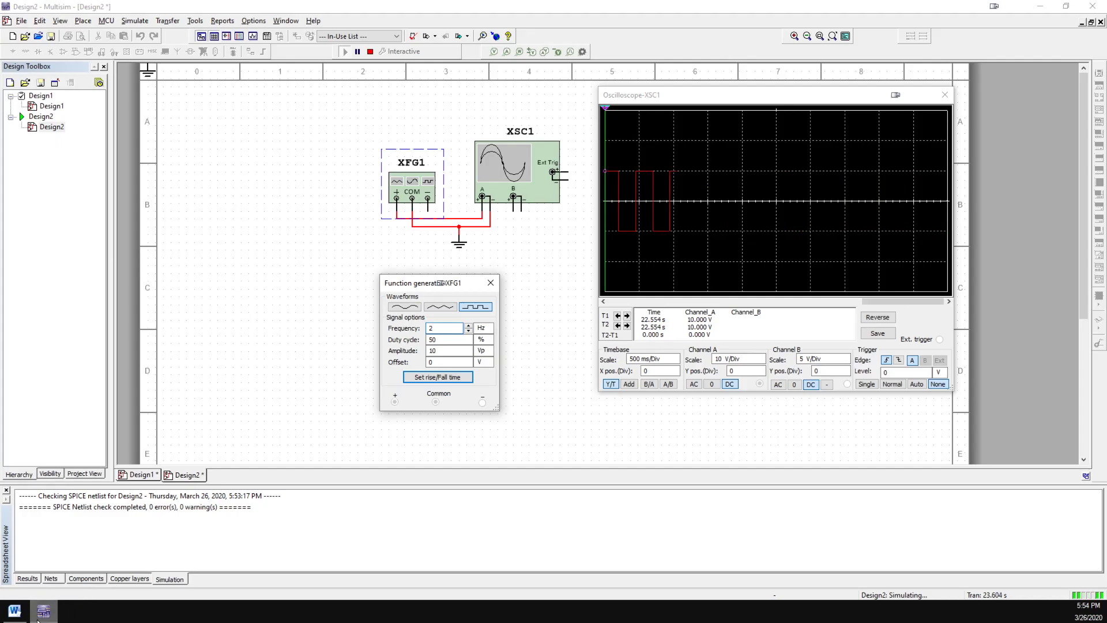
{"action": "left_click", "coordinate": [16, 612]}
{"action": "left_click", "coordinate": [16, 614]}
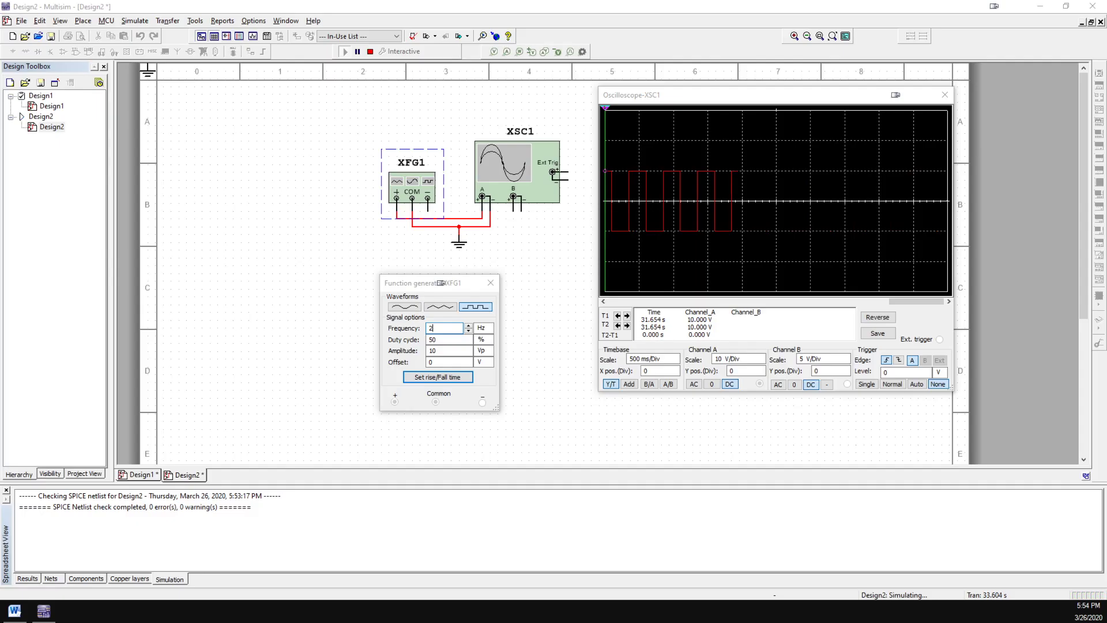
{"action": "key", "text": "alt+Tab"}
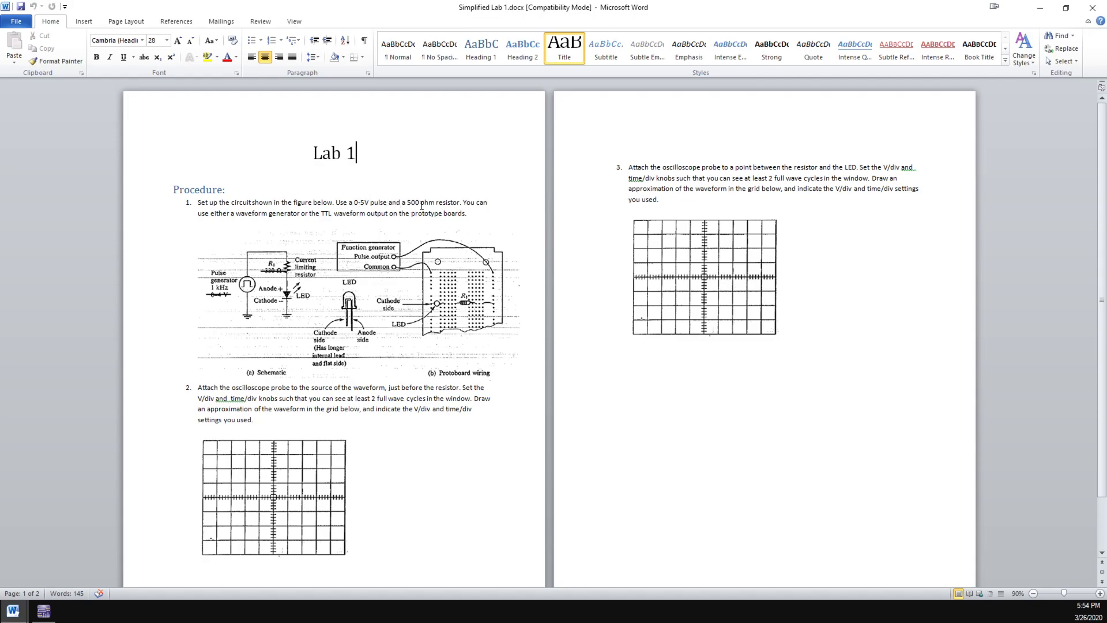
{"action": "key", "text": "alt+Tab"}
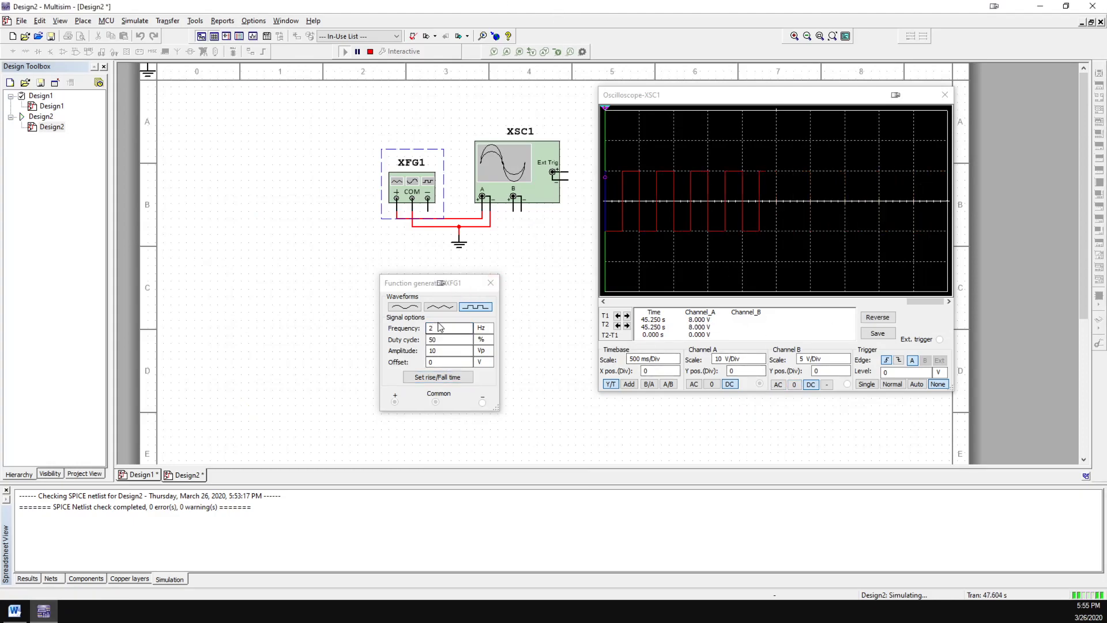
{"action": "left_click", "coordinate": [460, 330]}
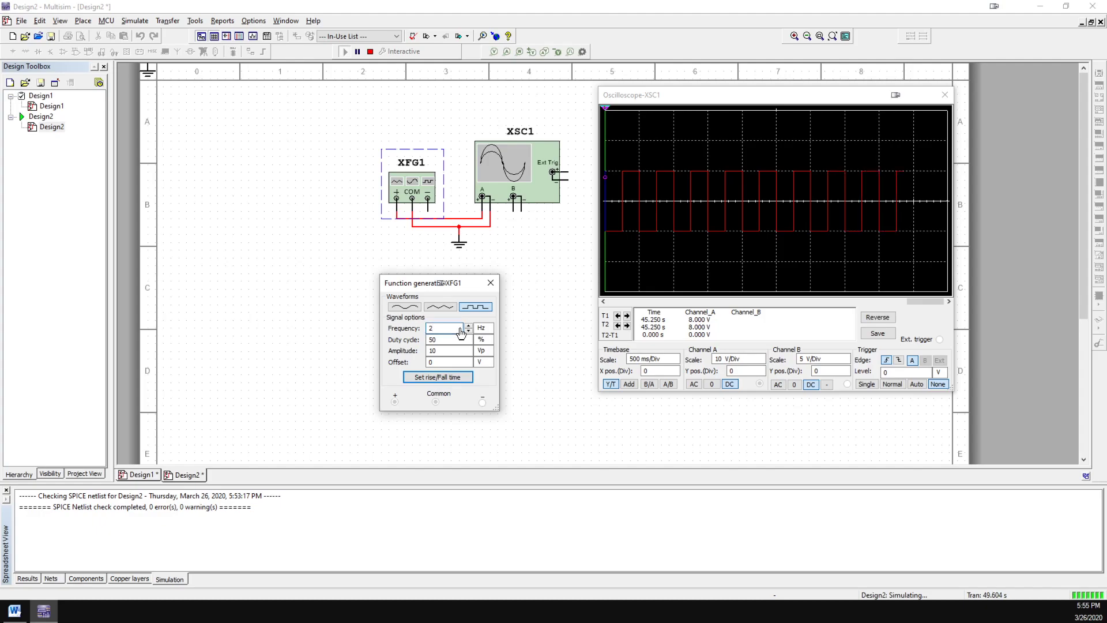
{"action": "left_click_drag", "start_coordinate": [461, 330], "coordinate": [427, 334]}
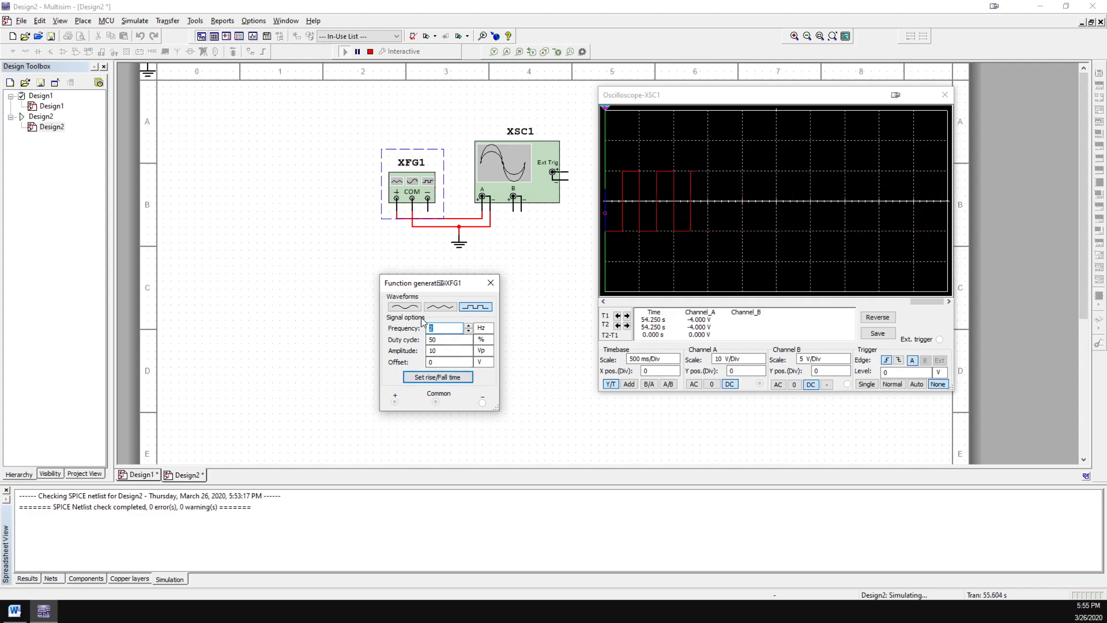
{"action": "left_click", "coordinate": [440, 340]}
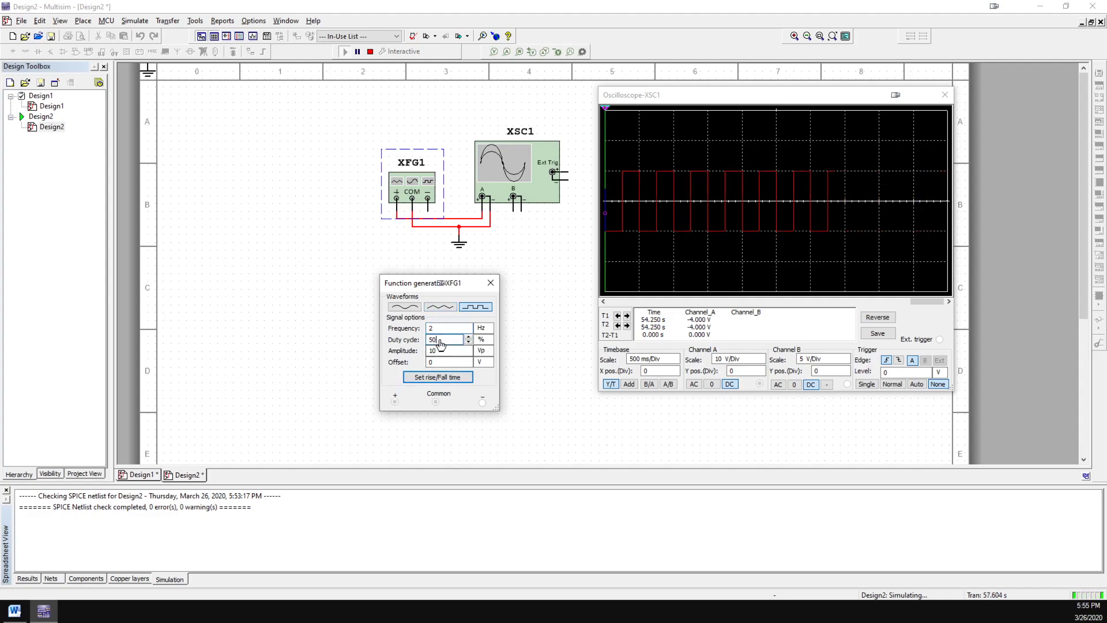
{"action": "left_click", "coordinate": [457, 330]}
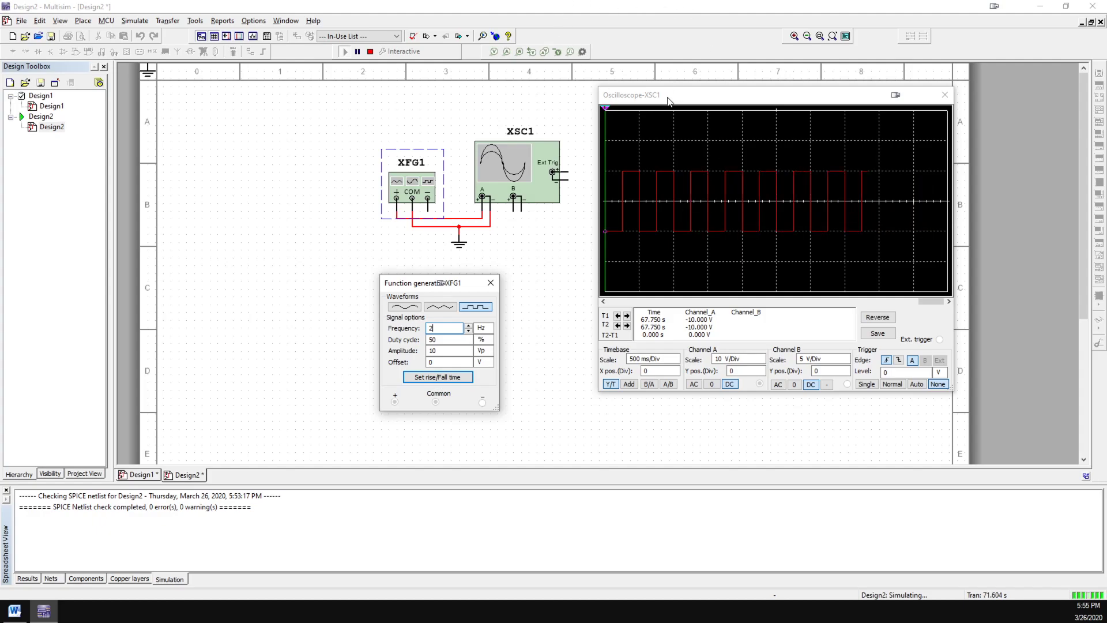
{"action": "left_click", "coordinate": [453, 342]}
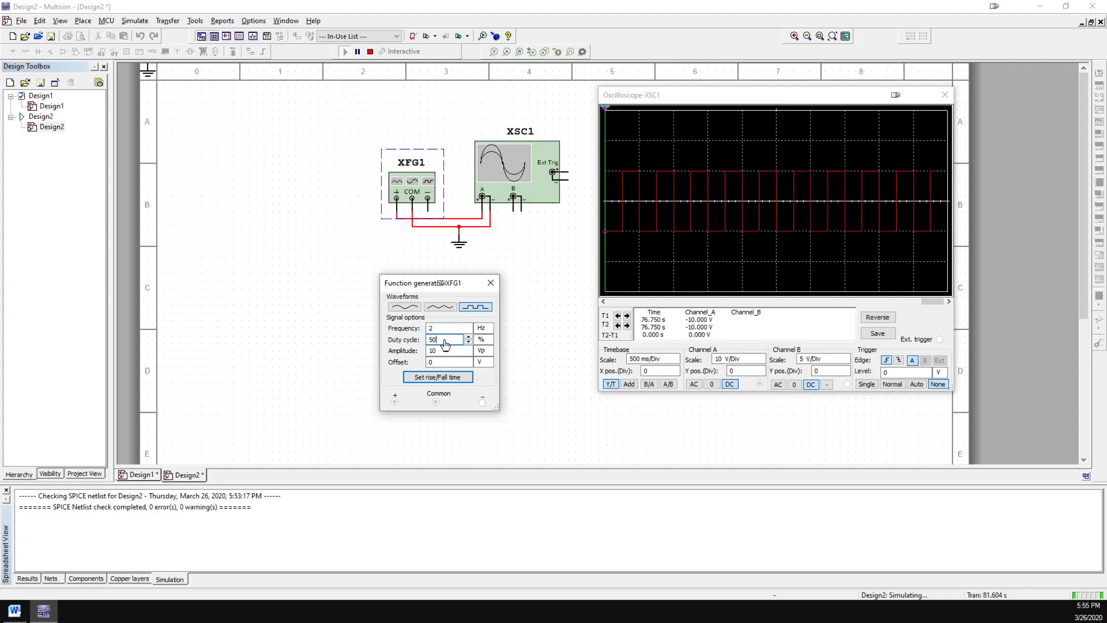
{"action": "left_click_drag", "start_coordinate": [445, 344], "coordinate": [427, 344]}
{"action": "left_click", "coordinate": [447, 345]}
Set the function generator's square-wave amplitude to 2.5 Vp
{"action": "left_click", "coordinate": [448, 351]}
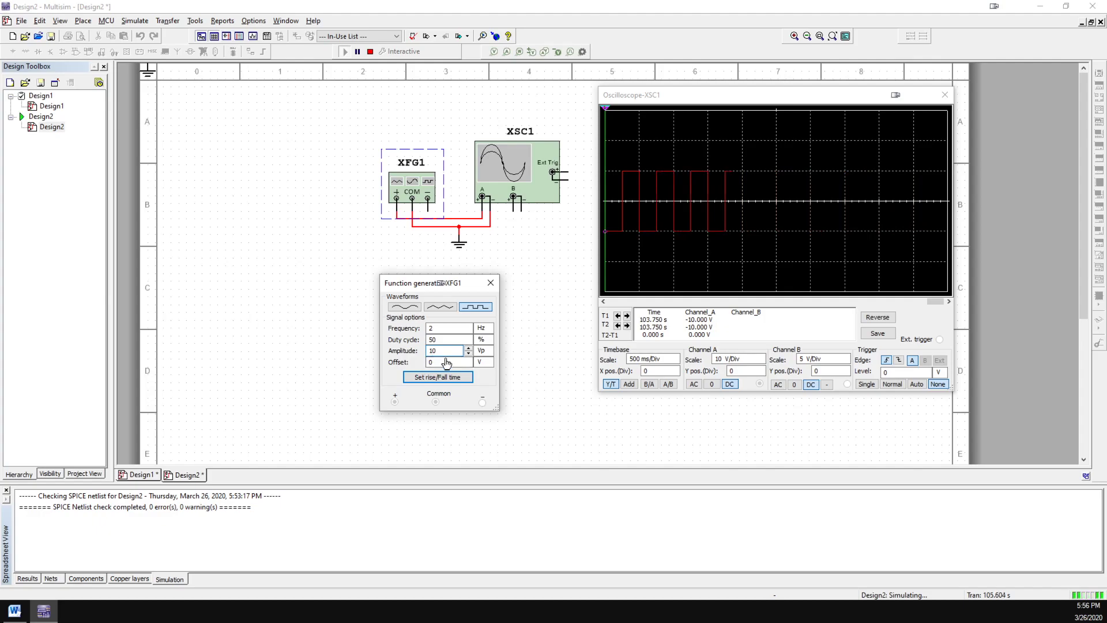
{"action": "left_click_drag", "start_coordinate": [452, 354], "coordinate": [420, 355]}
{"action": "type", "text": "2.5"}
{"action": "key", "text": "Tab"}
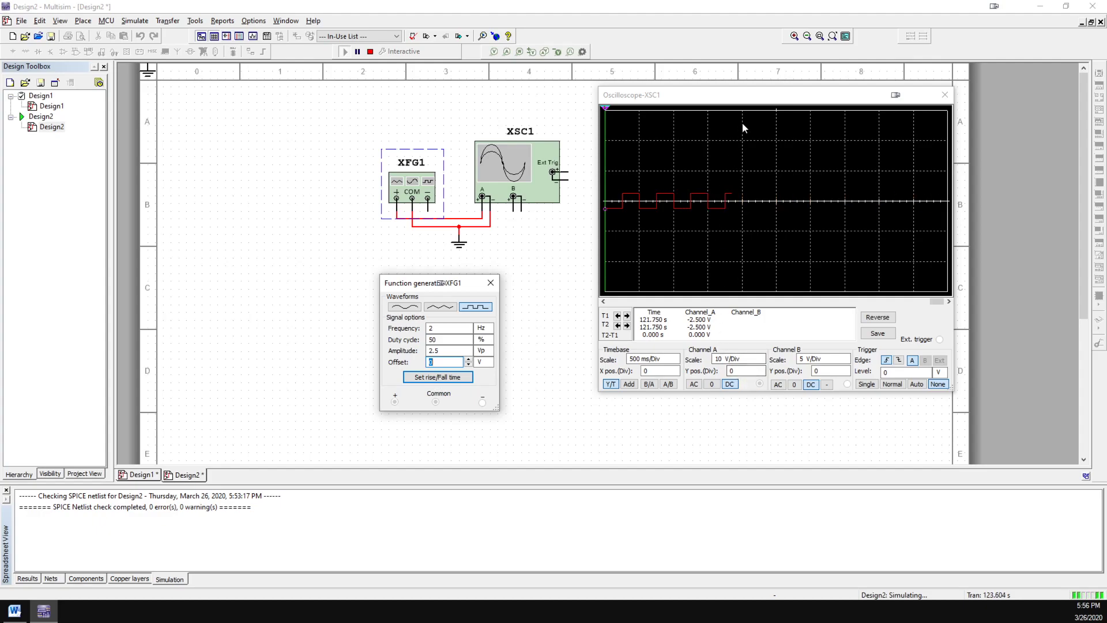
Try a 2 V/Div scale for the oscilloscope's Channel A, settle on 5 V/Div, and resume the simulation
{"action": "left_click", "coordinate": [729, 359]}
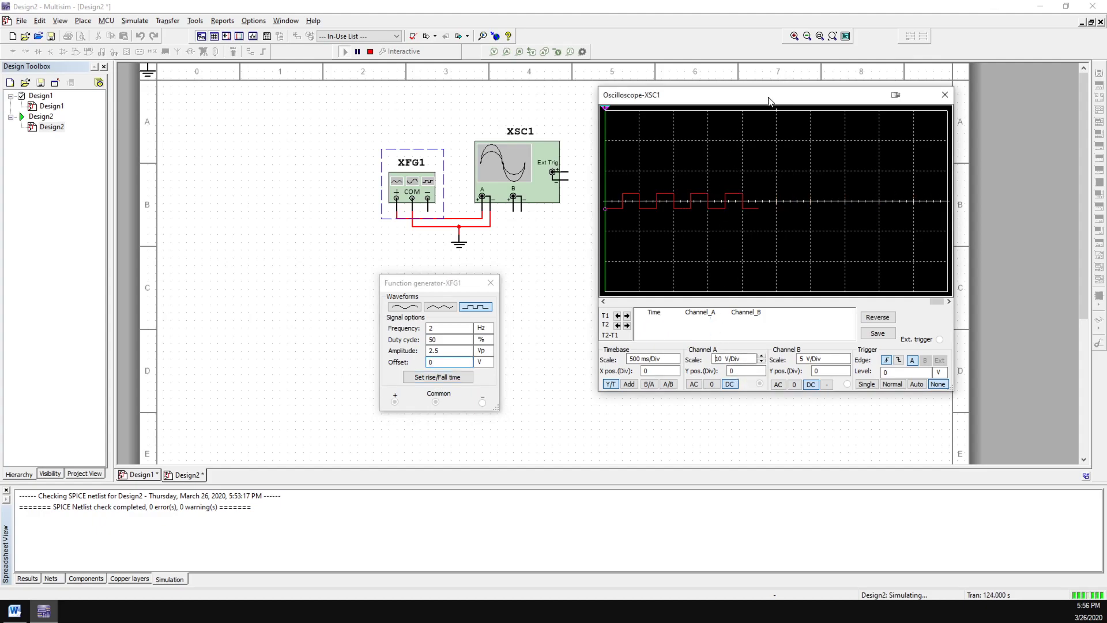
{"action": "left_click", "coordinate": [760, 362]}
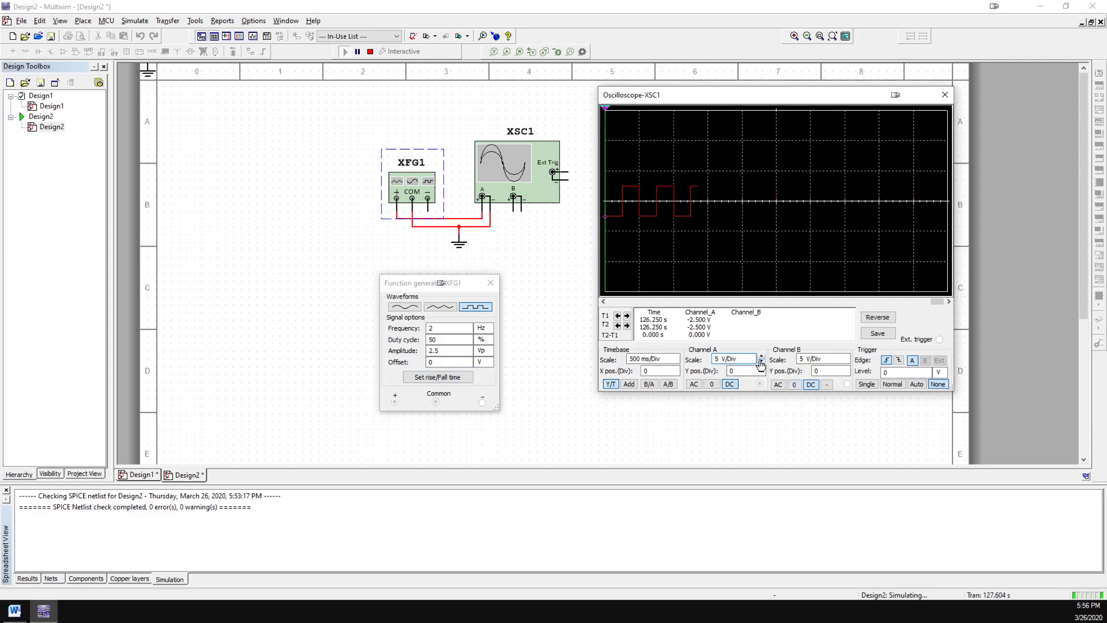
{"action": "left_click", "coordinate": [761, 361]}
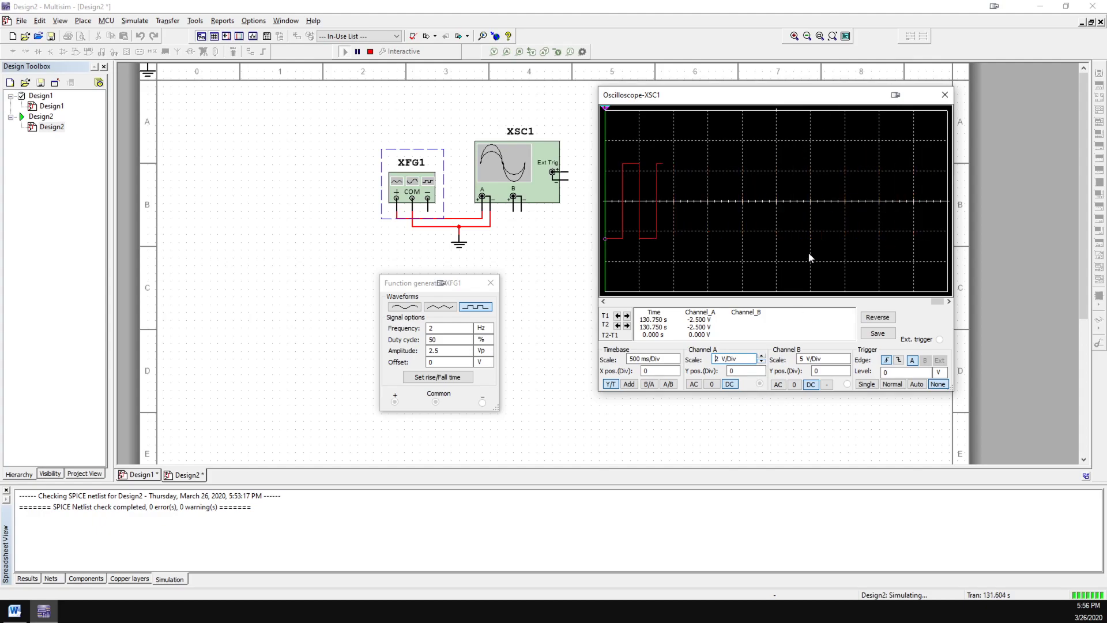
{"action": "left_click", "coordinate": [762, 357]}
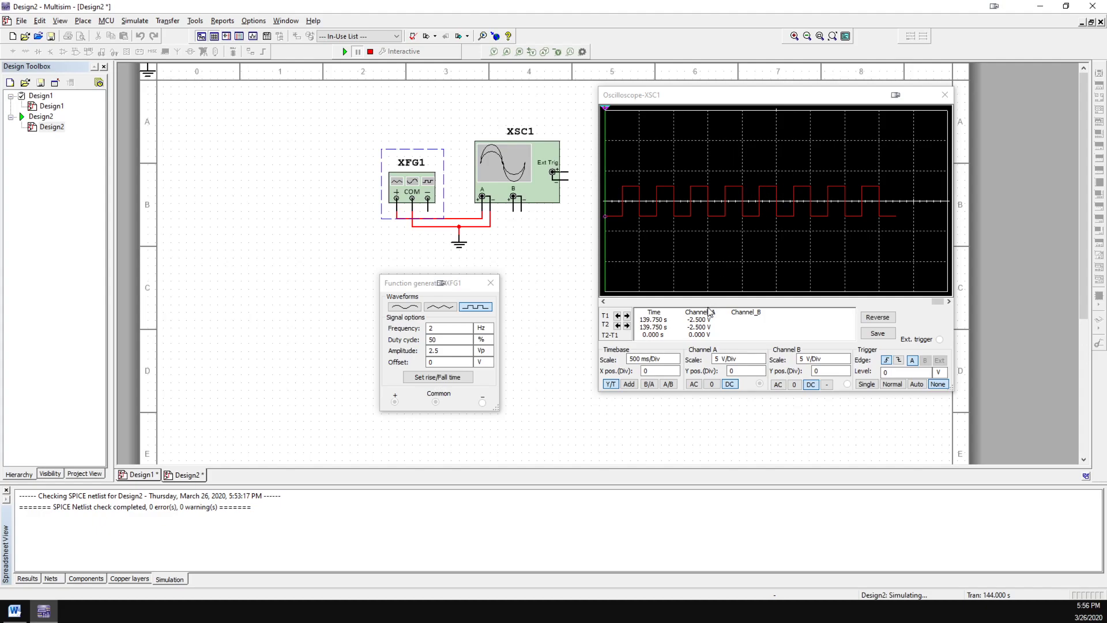
{"action": "left_click", "coordinate": [345, 51]}
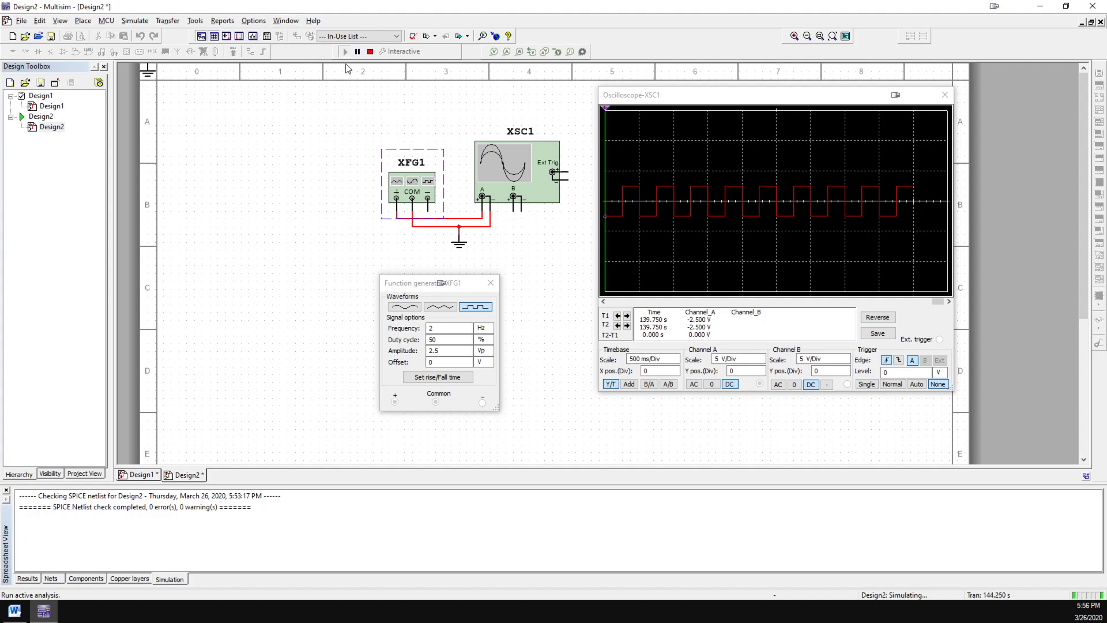
Set the square wave's offset to 2.5 V, and close the oscilloscope and function generator windows
{"action": "left_click", "coordinate": [444, 362]}
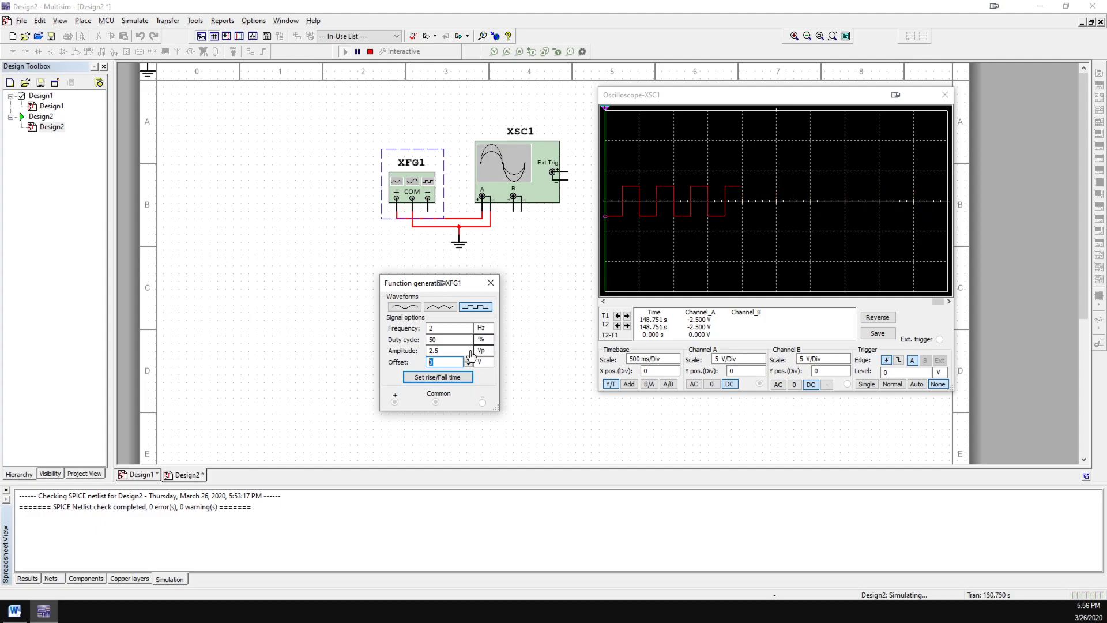
{"action": "type", "text": "2.5"}
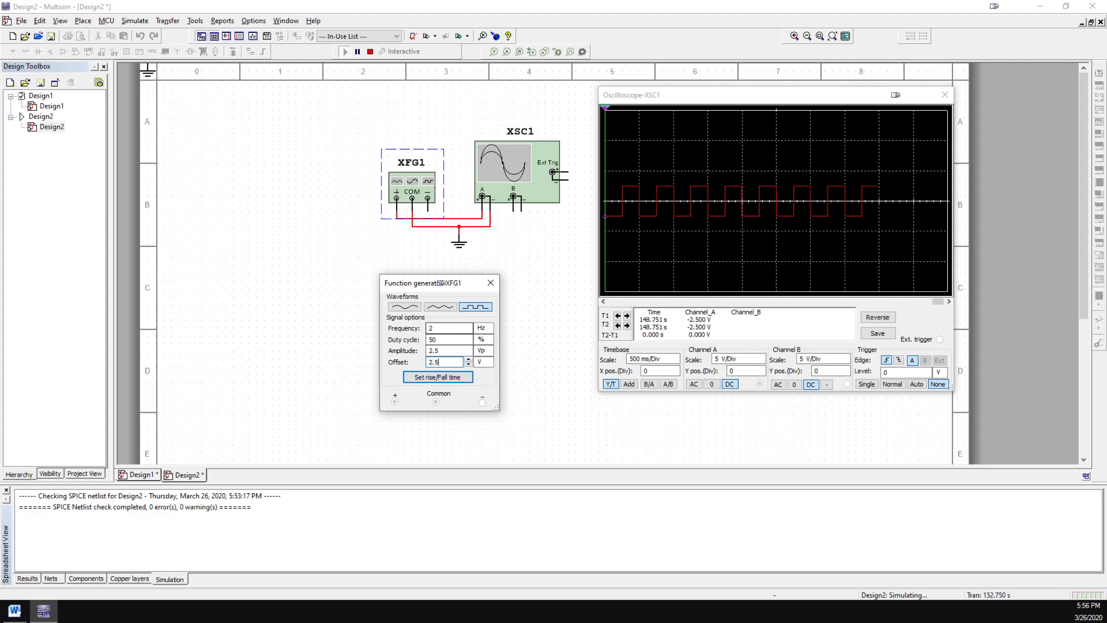
{"action": "key", "text": "Tab"}
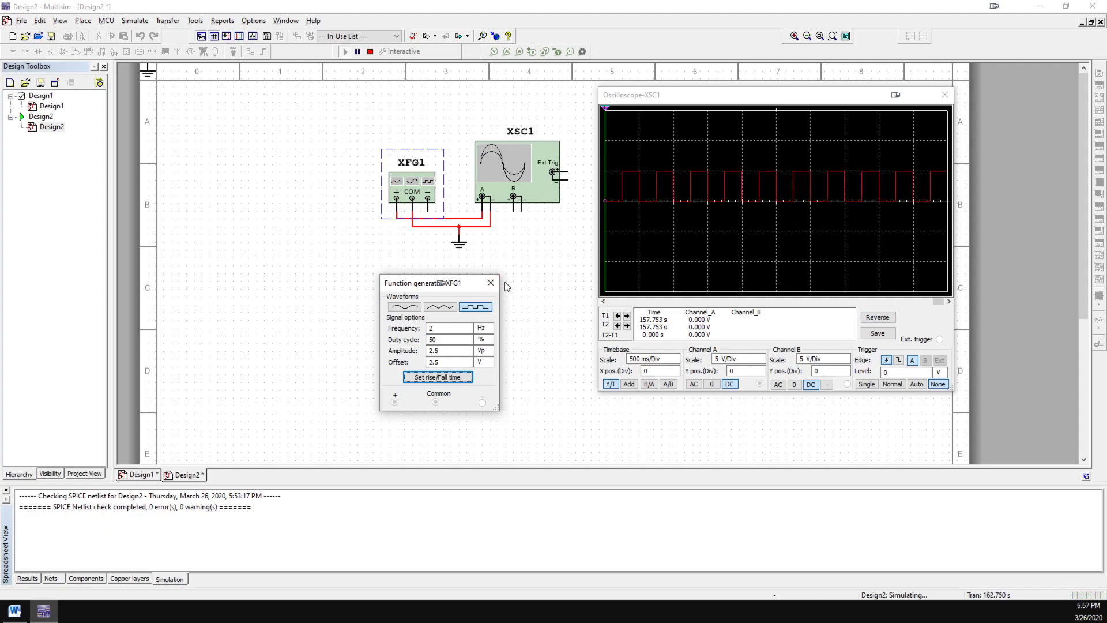
{"action": "left_click", "coordinate": [943, 96]}
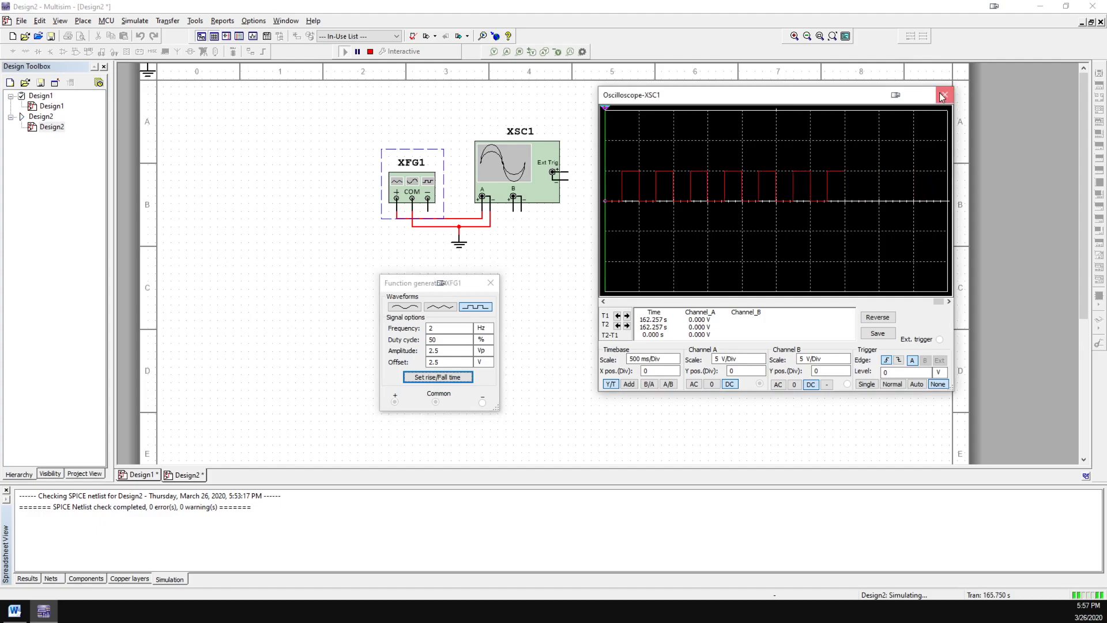
{"action": "left_click", "coordinate": [497, 283]}
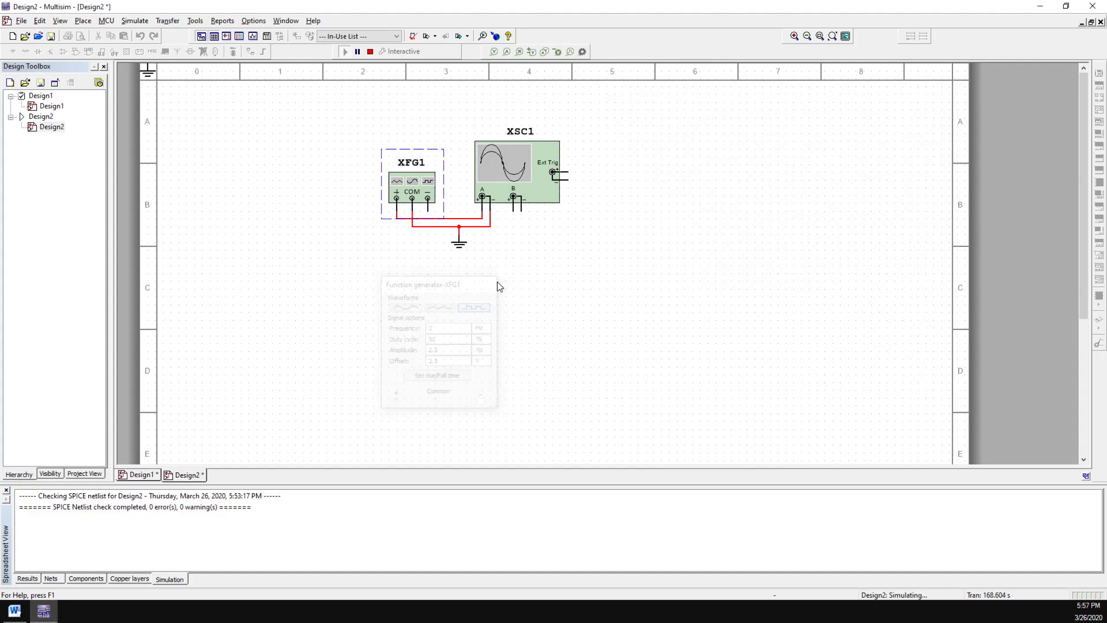